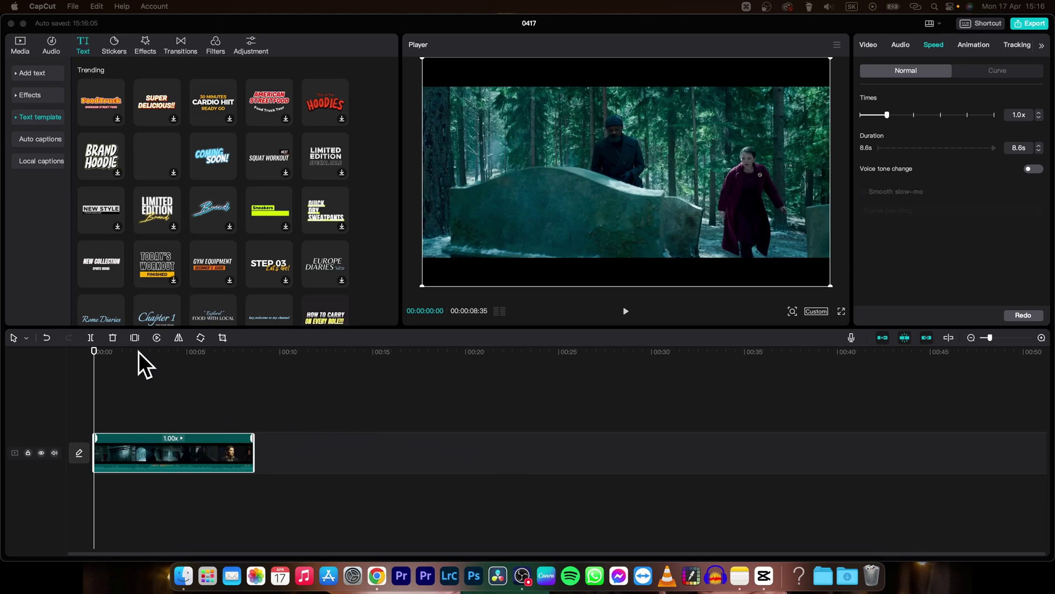
# Step: Bring up the Auto captions settings from the Text sidebar, passing through Local captions
pyautogui.moveTo(93, 349); pyautogui.dragTo(110, 376)
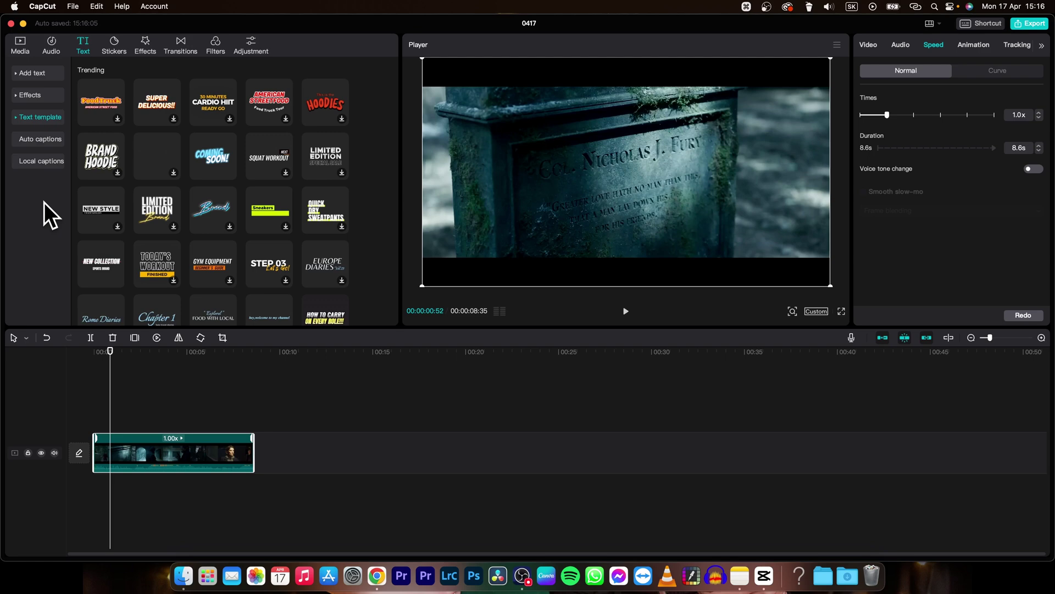
pyautogui.click(34, 162)
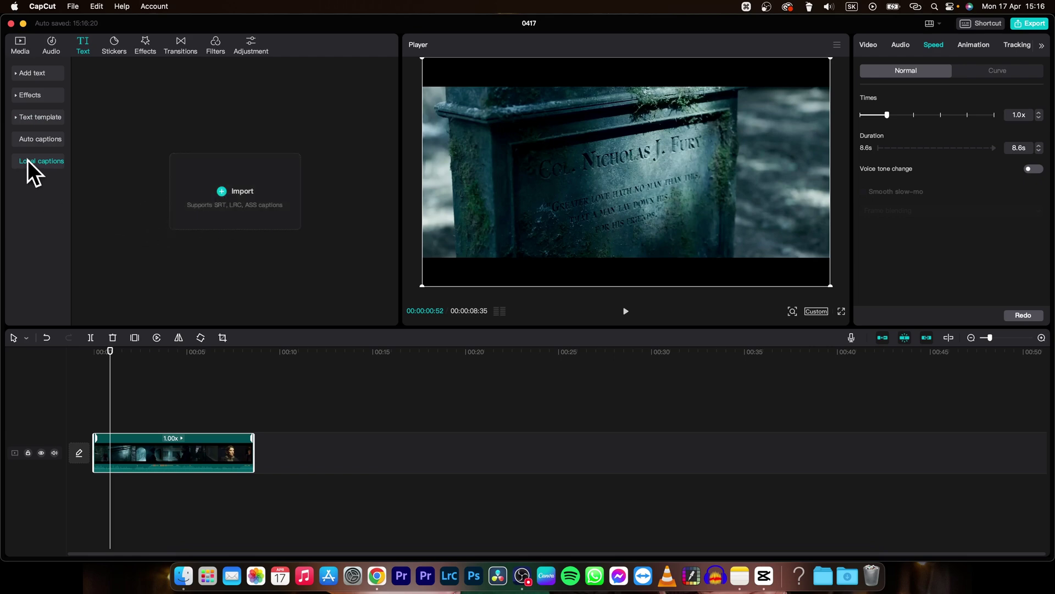
pyautogui.click(33, 140)
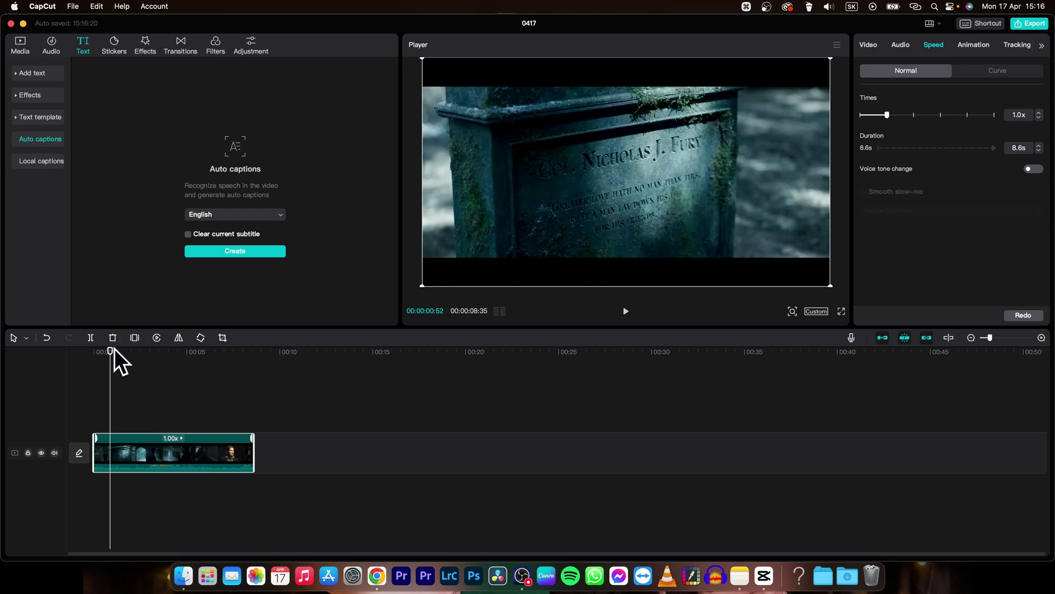
# Step: Preview the opening footage briefly, then return to the start of the video
pyautogui.moveTo(111, 365)
pyautogui.mouseDown()
pyautogui.moveTo(130, 365)
pyautogui.moveTo(115, 367)
pyautogui.mouseUp()
pyautogui.press('space')
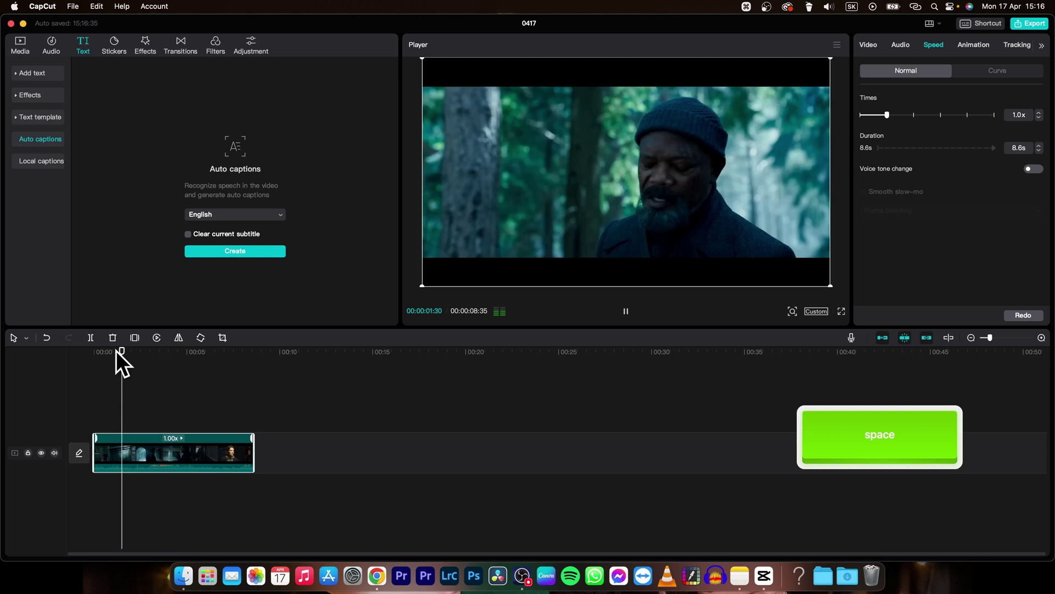
pyautogui.press('space')
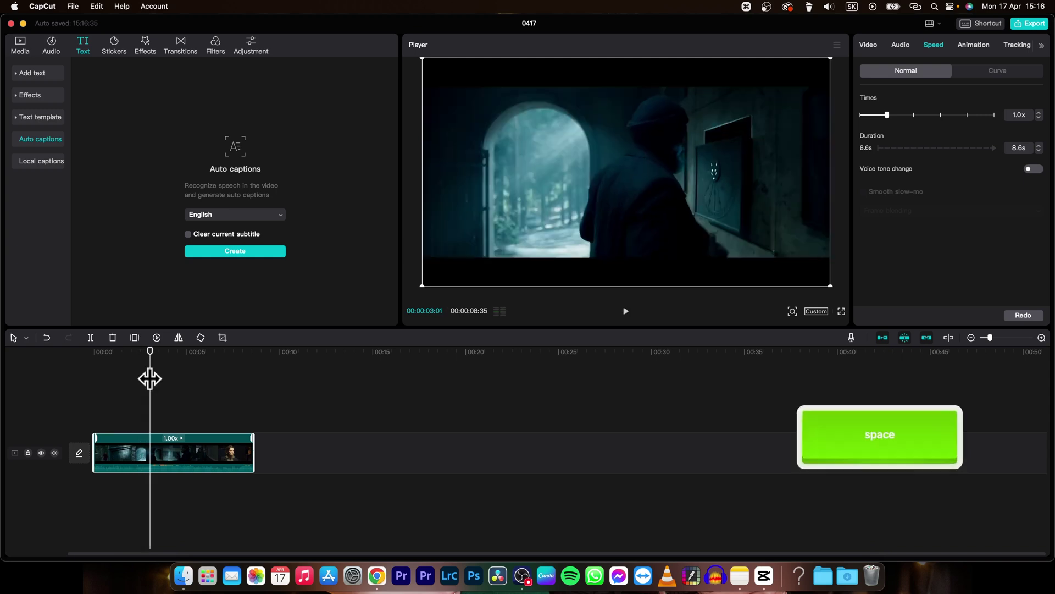
pyautogui.moveTo(150, 379); pyautogui.dragTo(94, 379)
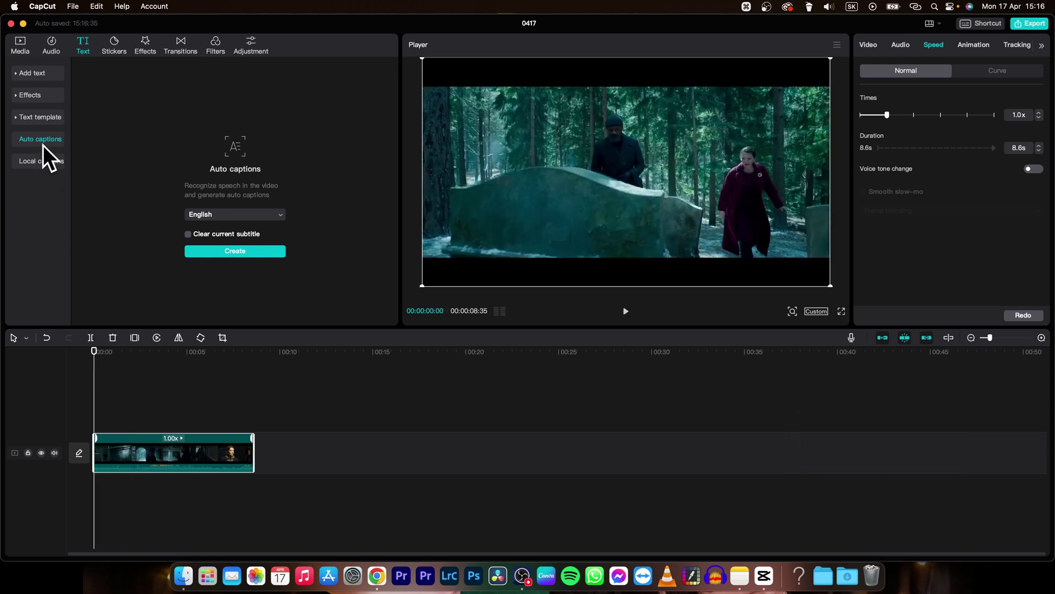
# Step: Keep English as the recognition language and generate captions from the speech
pyautogui.click(269, 216)
pyautogui.click(267, 216)
pyautogui.click(237, 252)
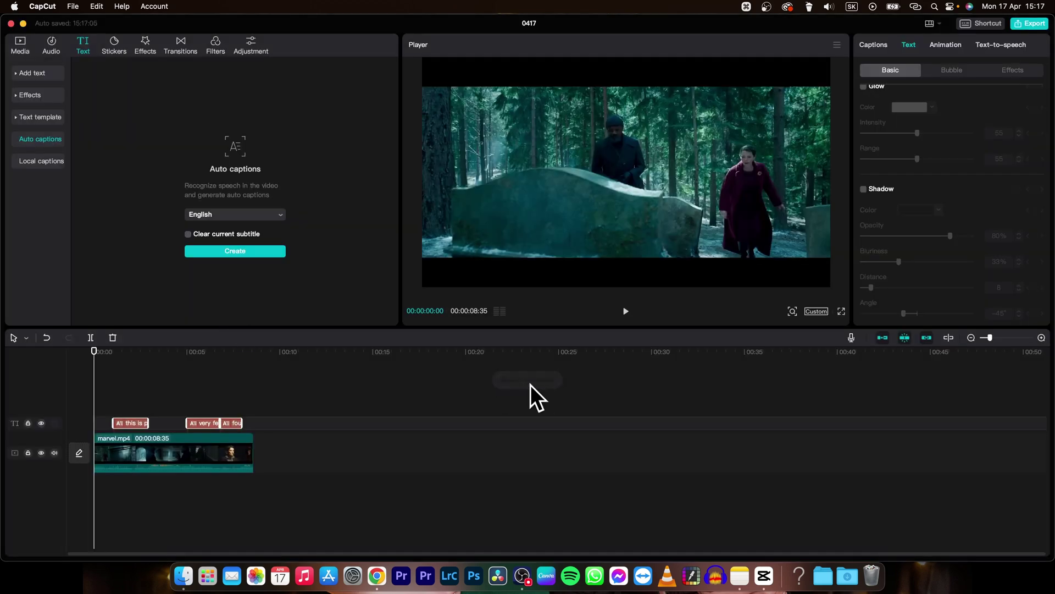
# Step: Play the clip to review the captions, then return to the 'very few of us' caption
pyautogui.press('space')
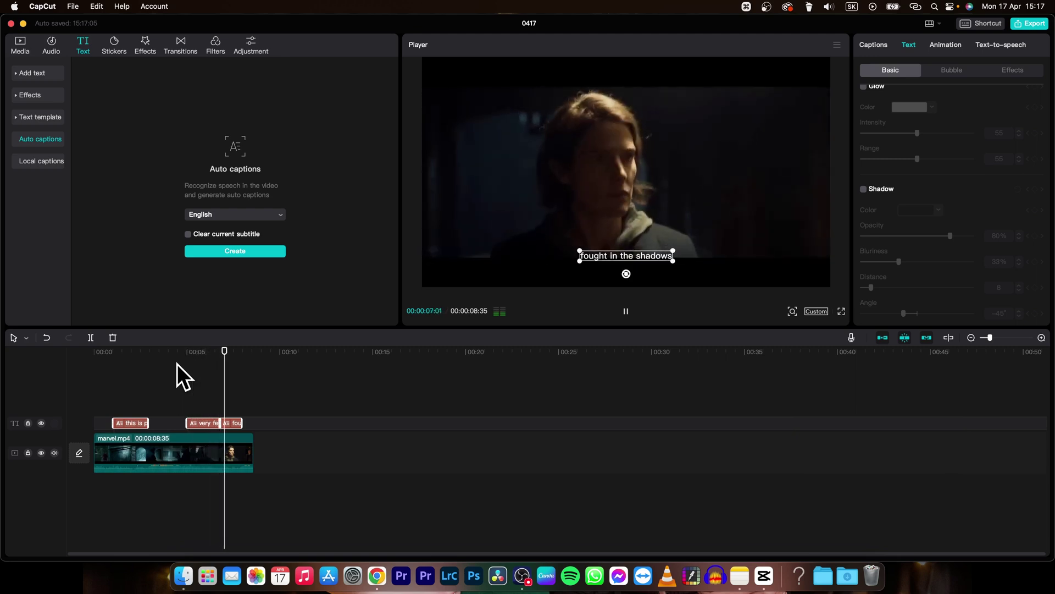
pyautogui.press('space')
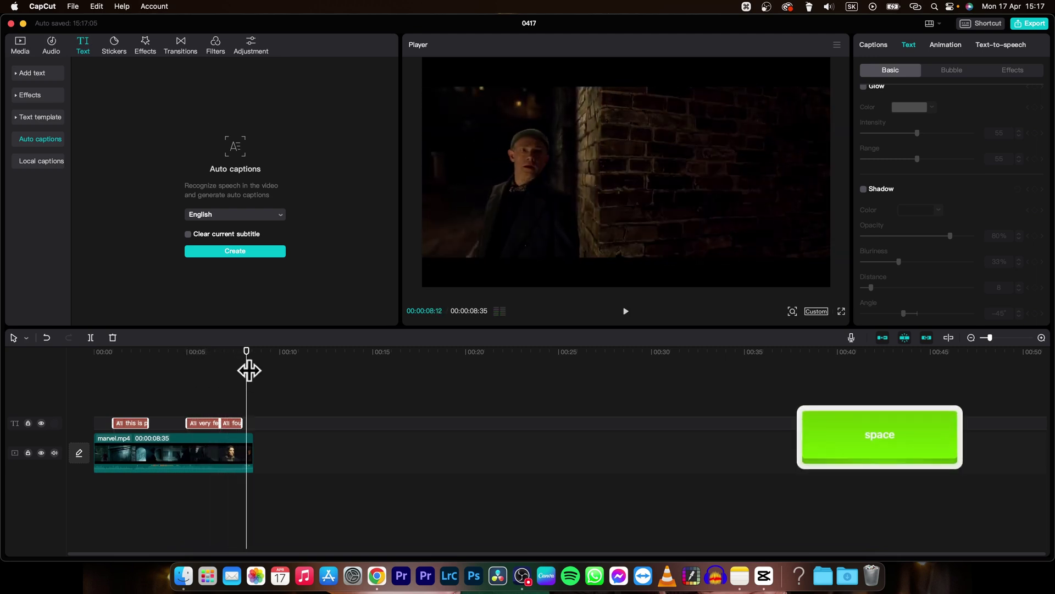
pyautogui.moveTo(246, 368); pyautogui.dragTo(214, 373)
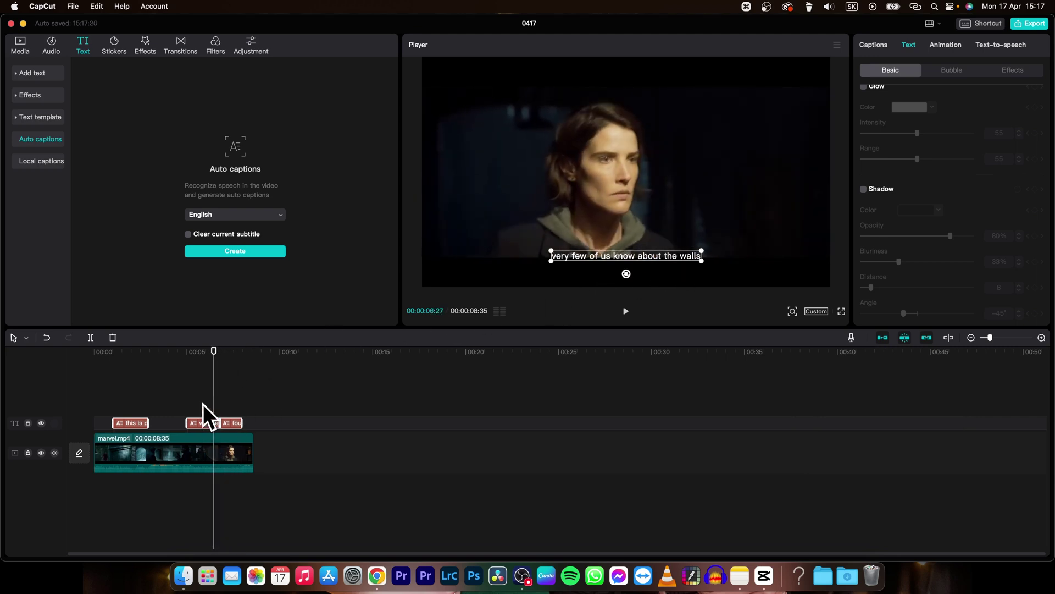
# Step: Correct the caption word 'walls' to 'wars'
pyautogui.click(202, 417)
pyautogui.click(203, 421)
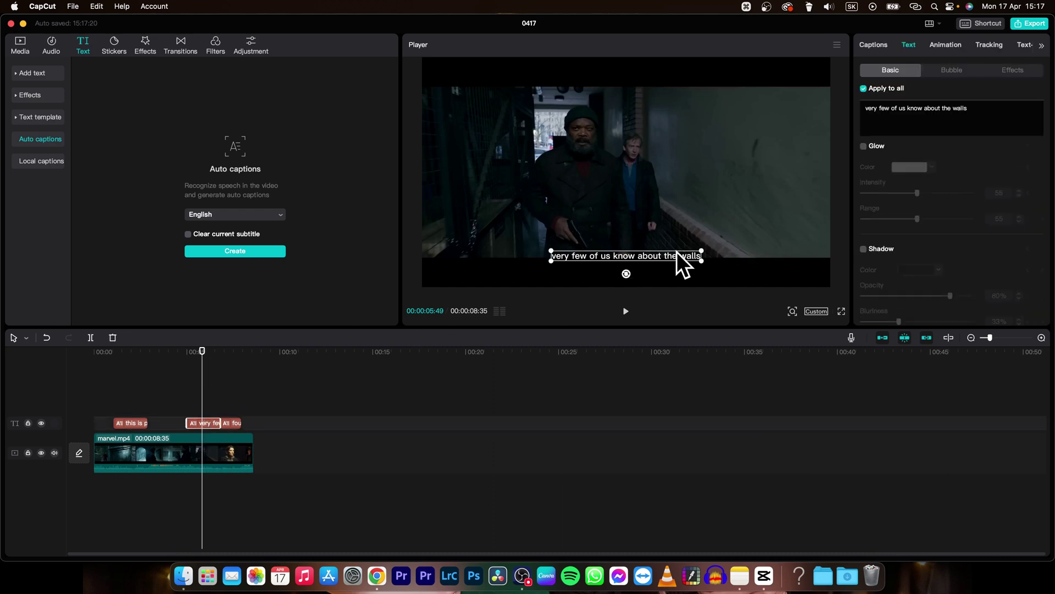
pyautogui.click(992, 107)
pyautogui.press('BackSpace')
pyautogui.press('BackSpace')
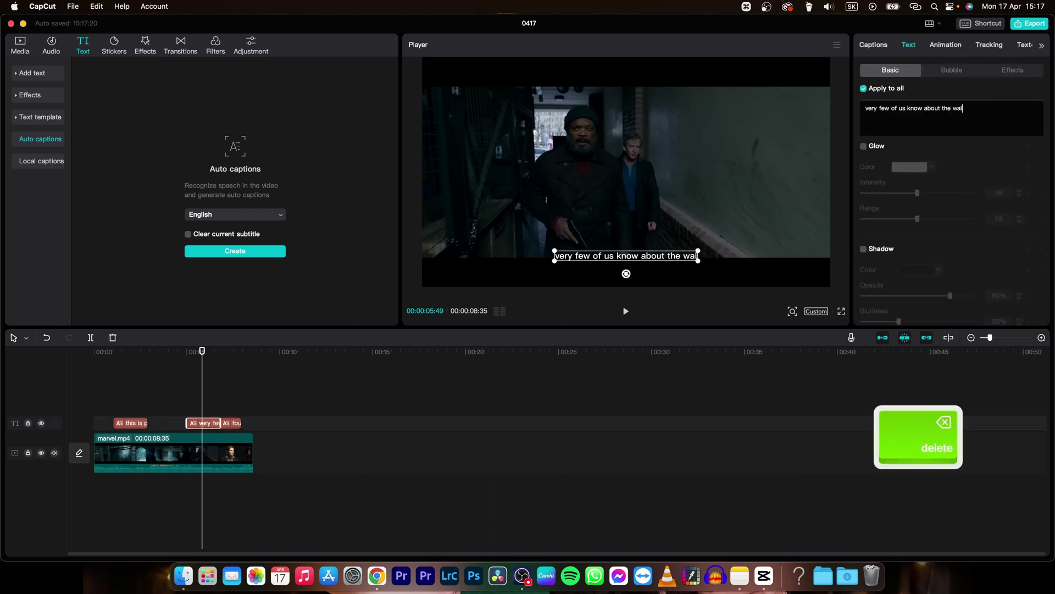
pyautogui.press('BackSpace')
pyautogui.write('rs')
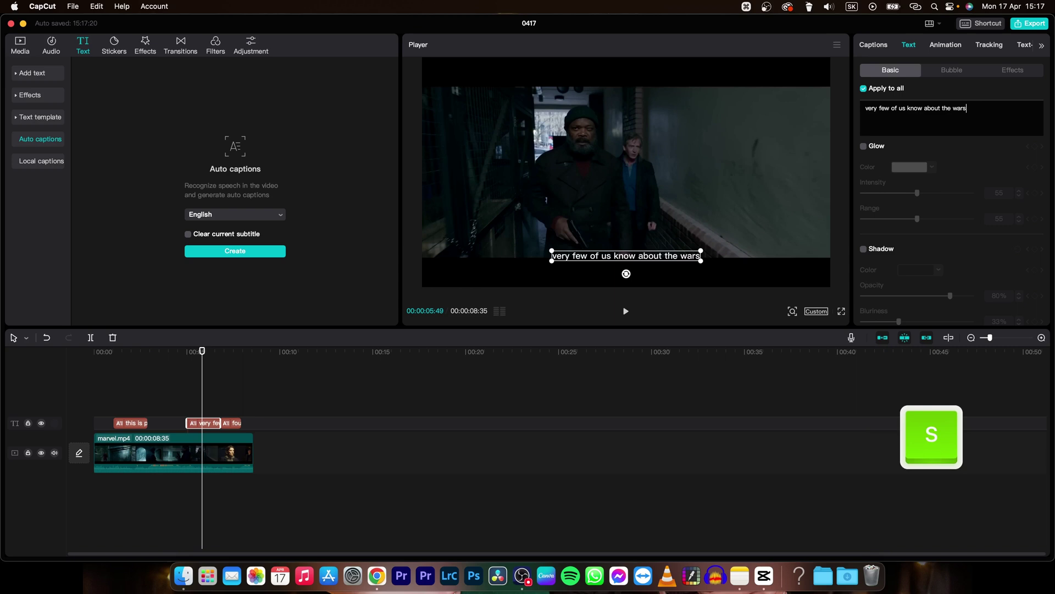
pyautogui.click(306, 385)
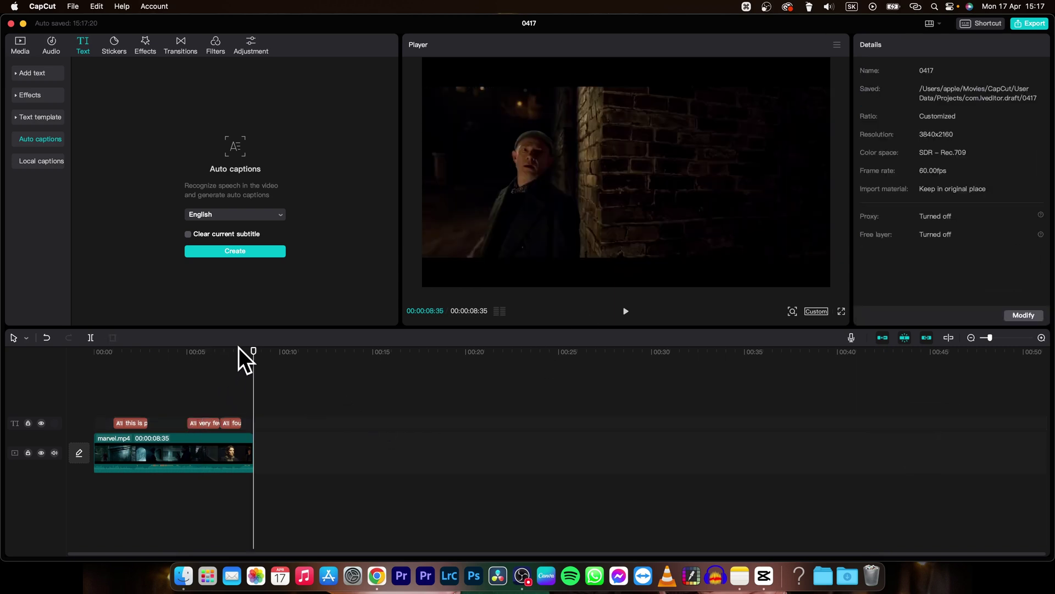
# Step: Select all three auto-generated caption clips and delete them
pyautogui.click(210, 354)
pyautogui.moveTo(210, 355); pyautogui.dragTo(127, 376)
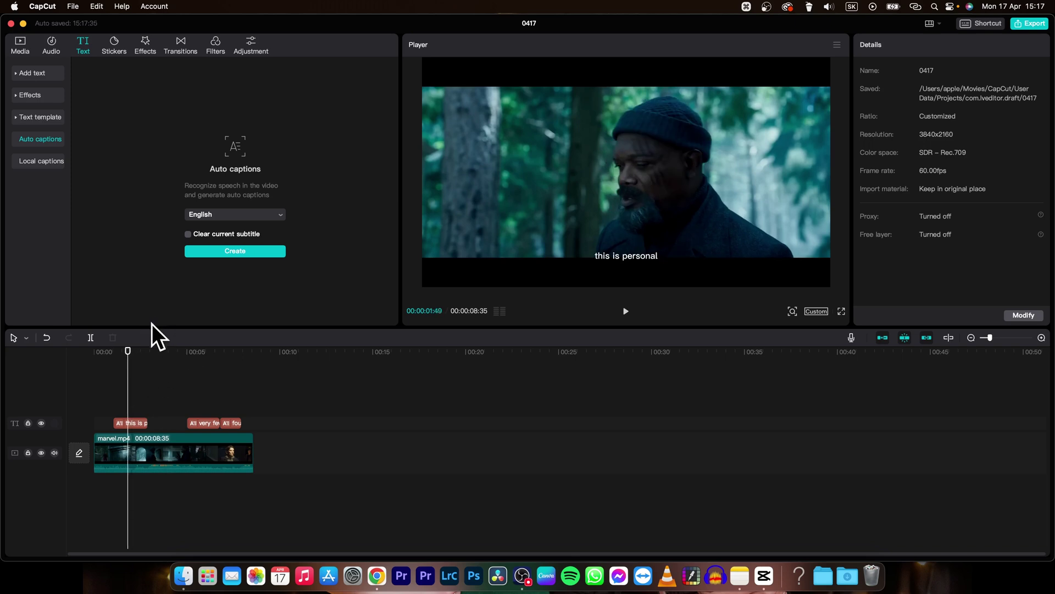
pyautogui.moveTo(259, 393); pyautogui.dragTo(141, 421)
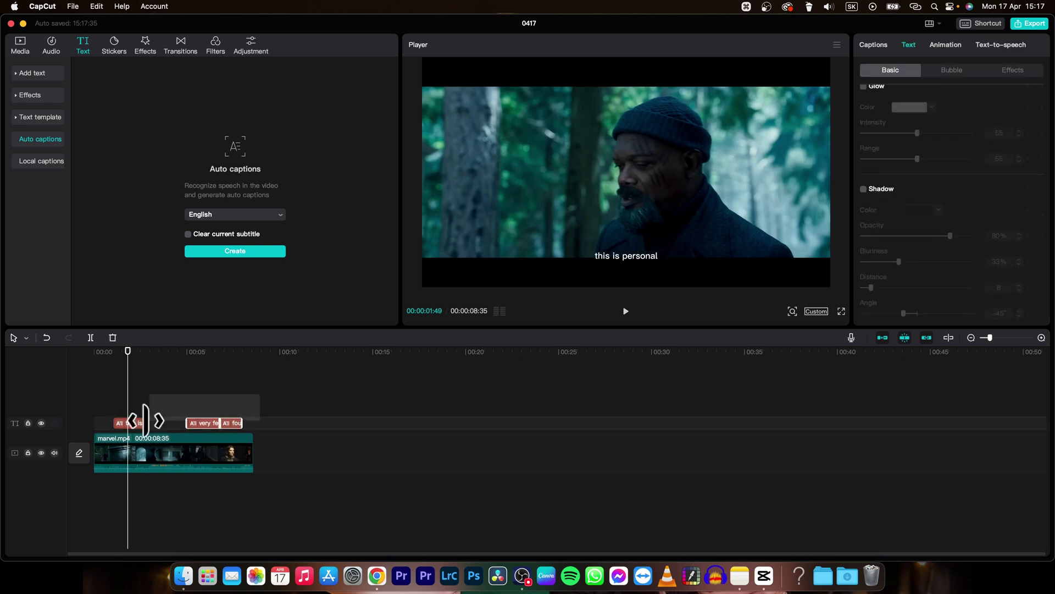
pyautogui.press('BackSpace')
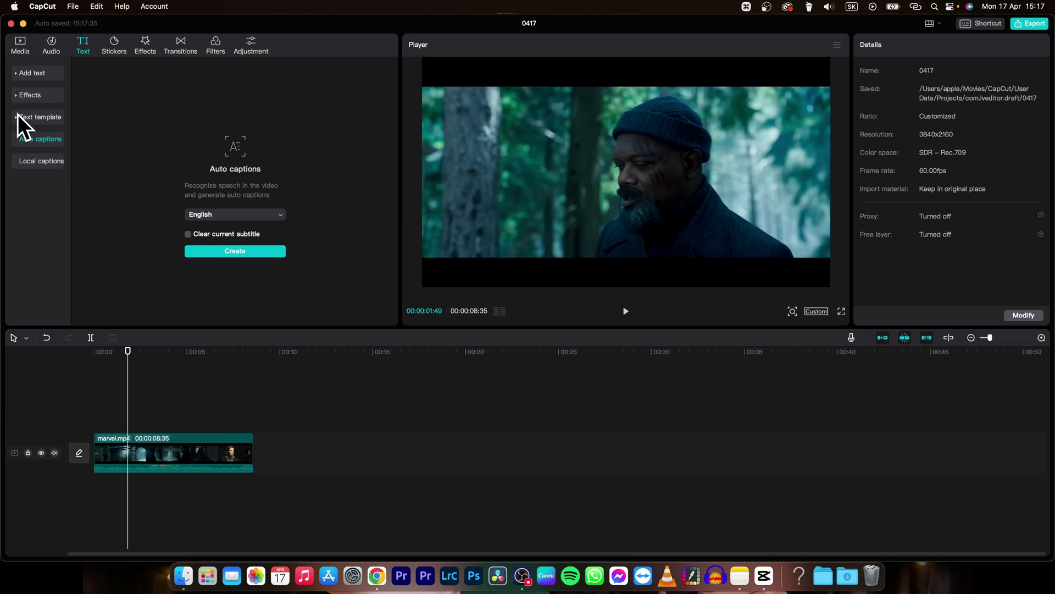
# Step: Add a Default text clip, move it lower in the frame, and change its text to 'This is personal.'
pyautogui.click(17, 75)
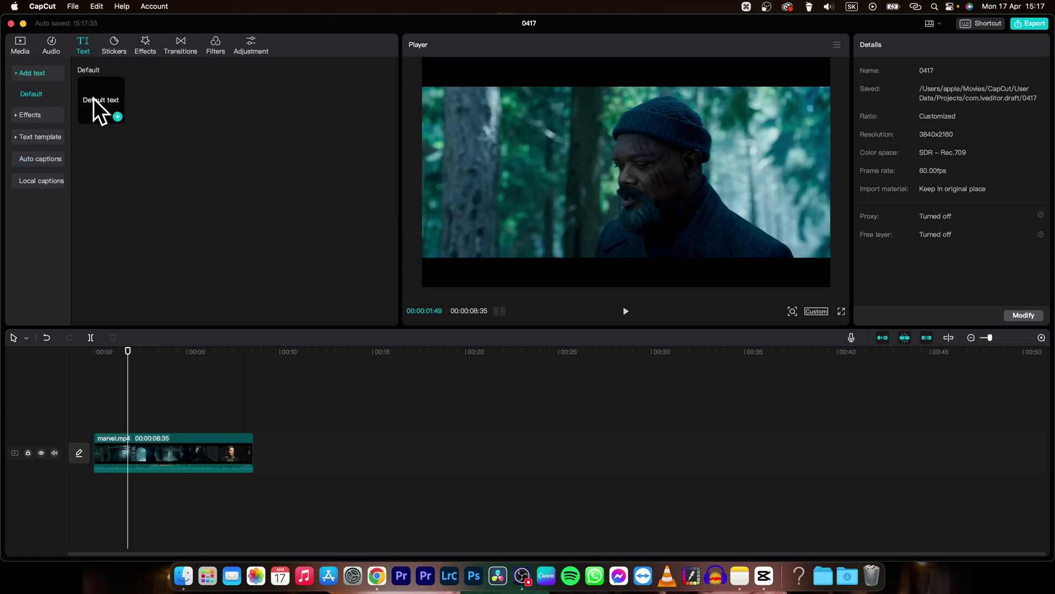
pyautogui.click(117, 116)
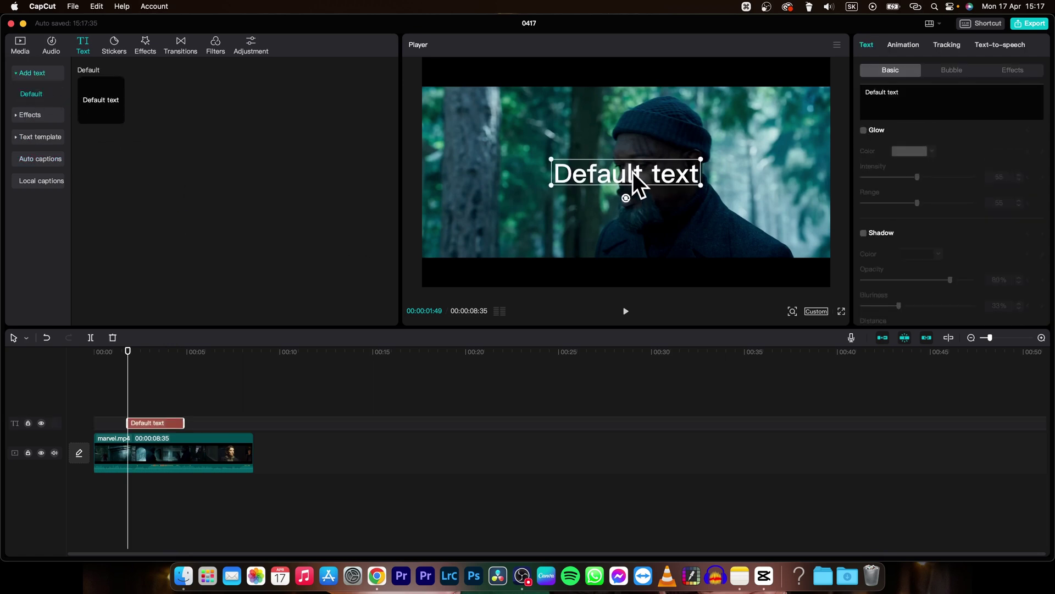
pyautogui.moveTo(632, 173); pyautogui.dragTo(634, 236)
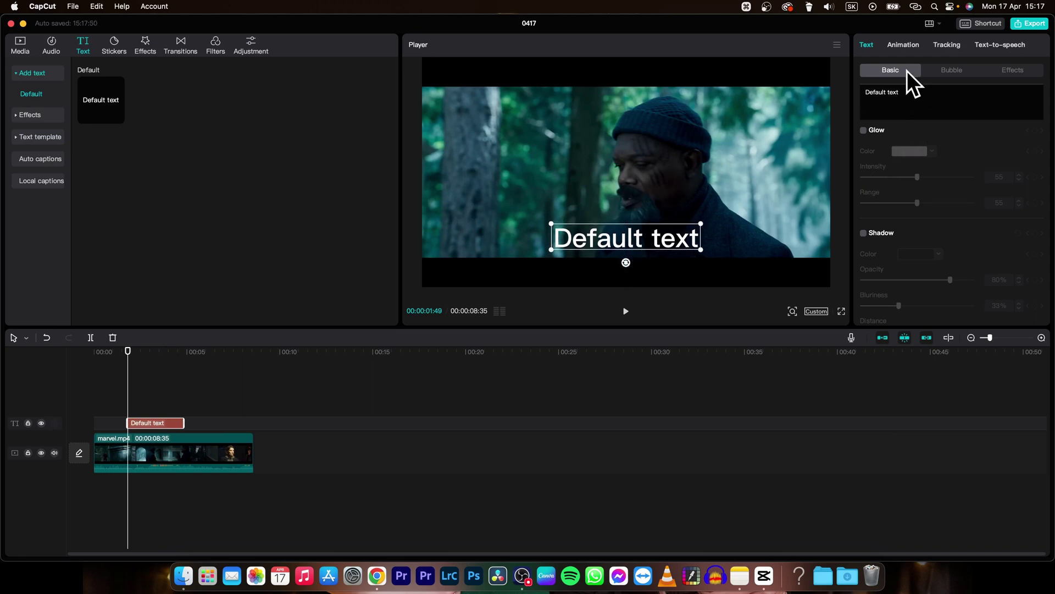
pyautogui.click(910, 94)
pyautogui.moveTo(901, 93); pyautogui.dragTo(850, 94)
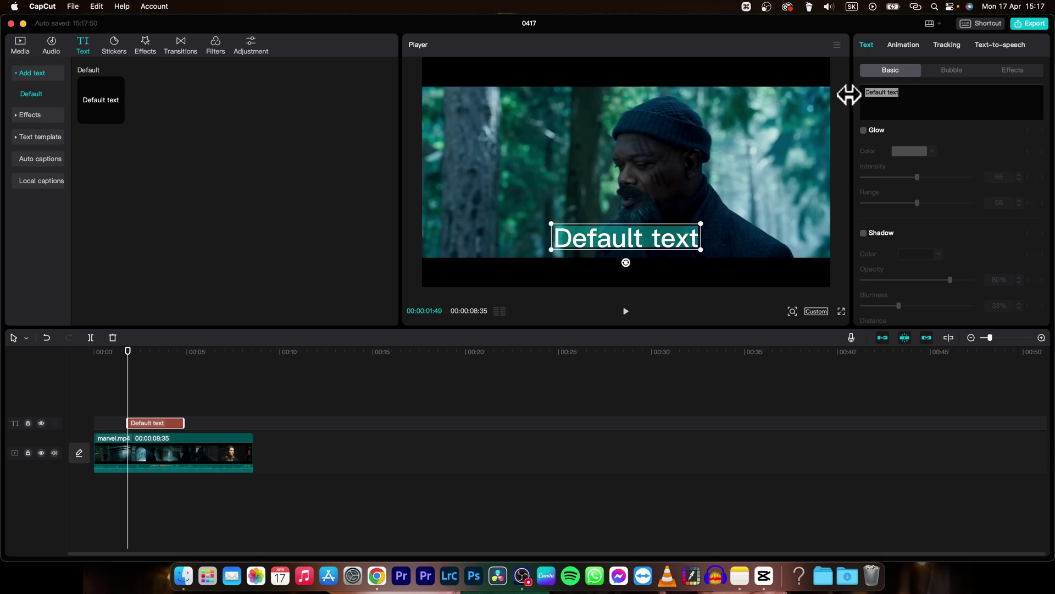
pyautogui.write('Thi')
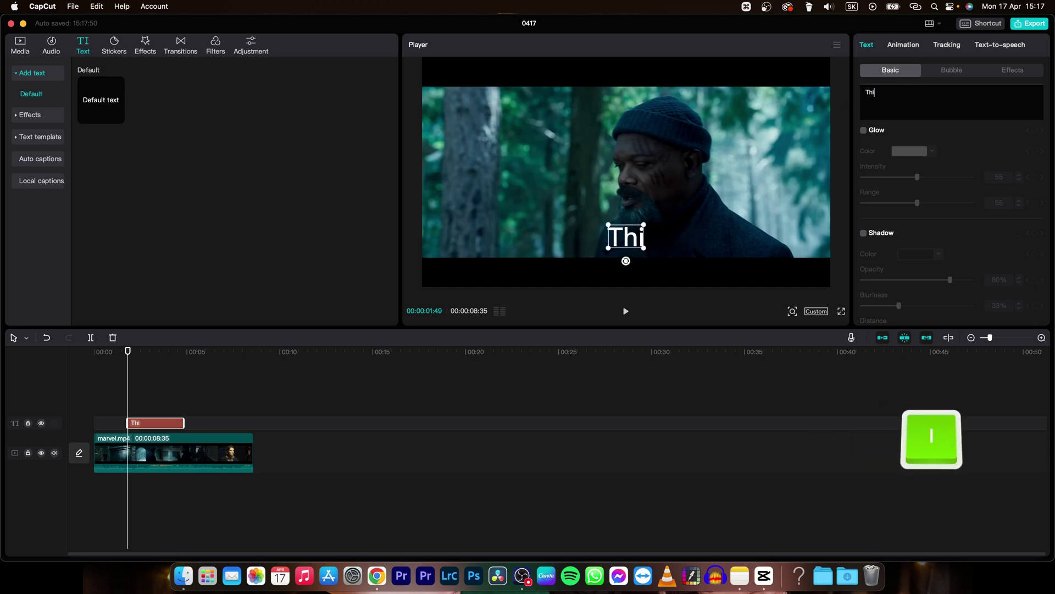
pyautogui.write('s is personal.')
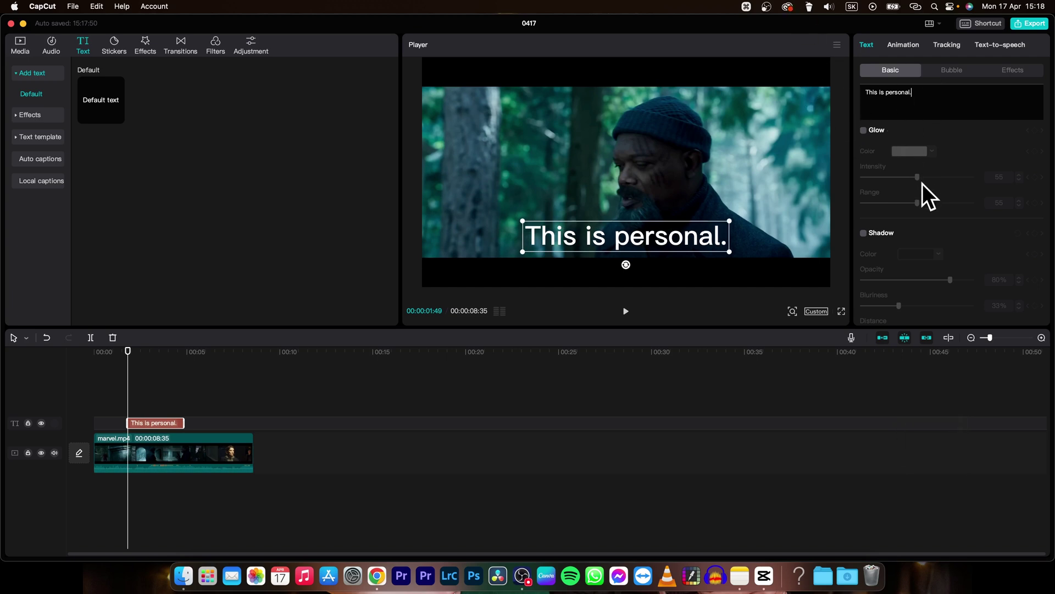
pyautogui.click(188, 401)
pyautogui.moveTo(128, 374); pyautogui.dragTo(87, 370)
# Step: Make the text clip start at 00:00:01:24, where the line is spoken
pyautogui.press('space')
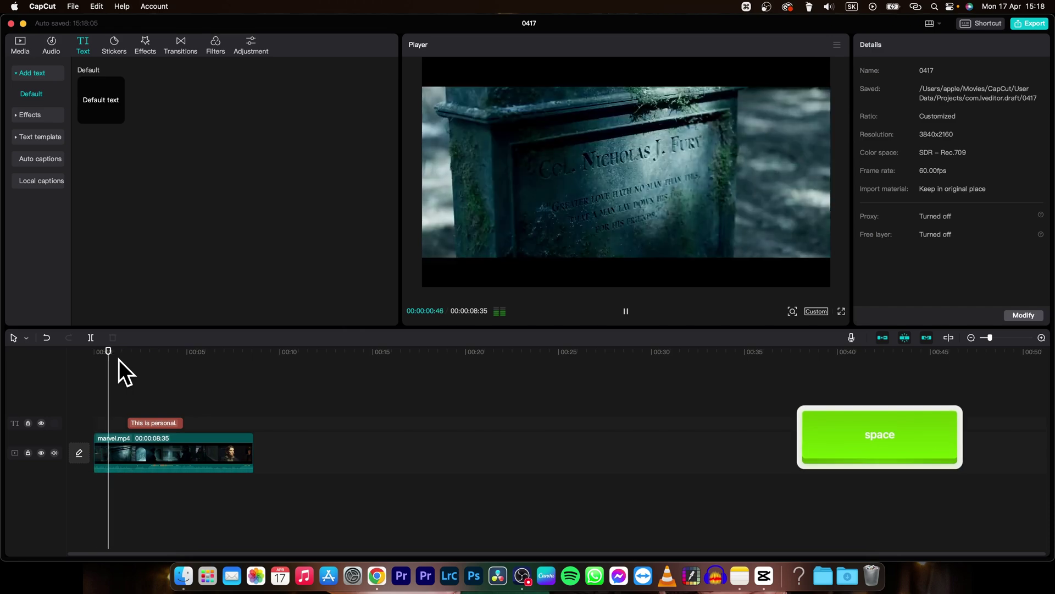
pyautogui.press('space')
pyautogui.moveTo(126, 344); pyautogui.dragTo(120, 385)
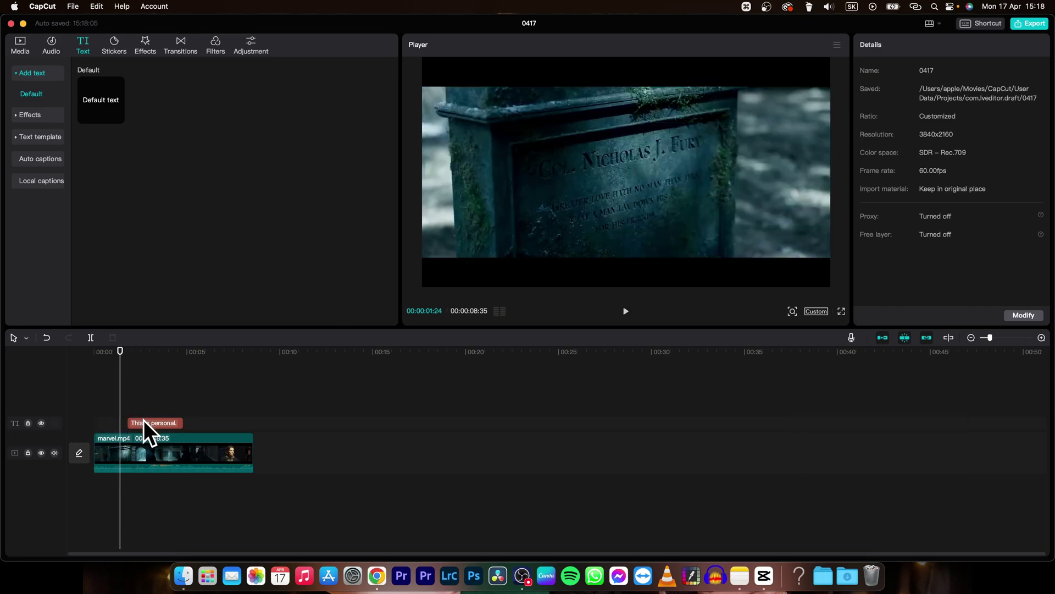
pyautogui.moveTo(141, 421); pyautogui.dragTo(137, 421)
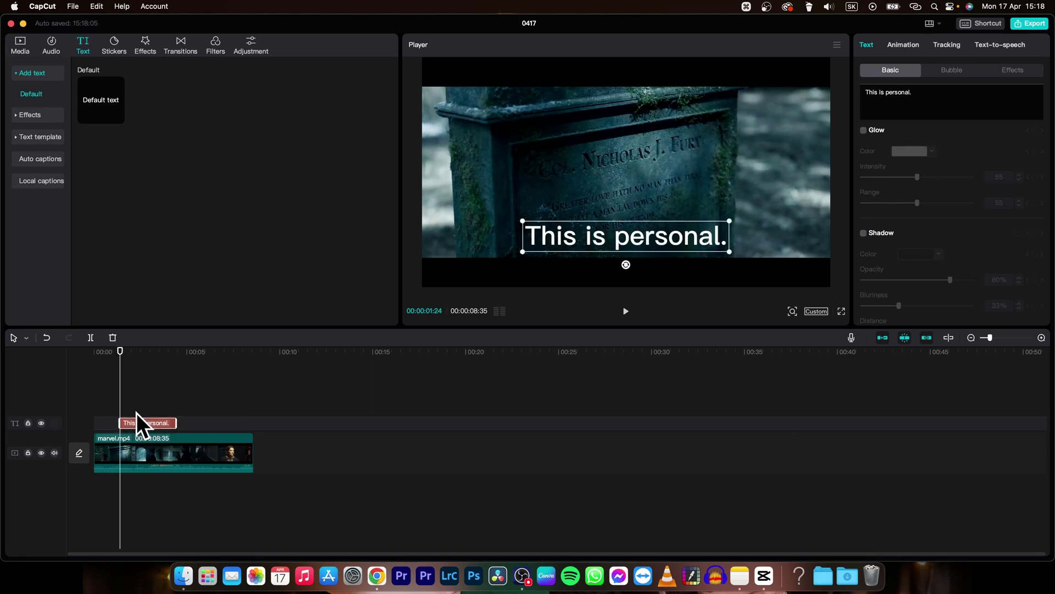
# Step: Trim the text clip's end to 00:00:02:56, where the spoken line ends
pyautogui.scroll(3, 165, 385)
pyautogui.press('space')
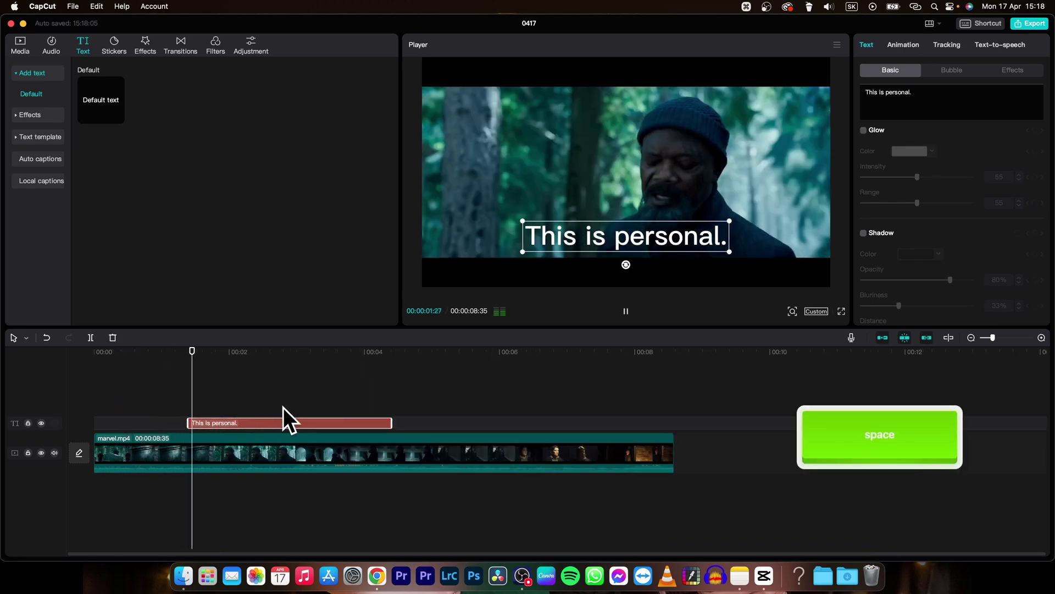
pyautogui.press('space')
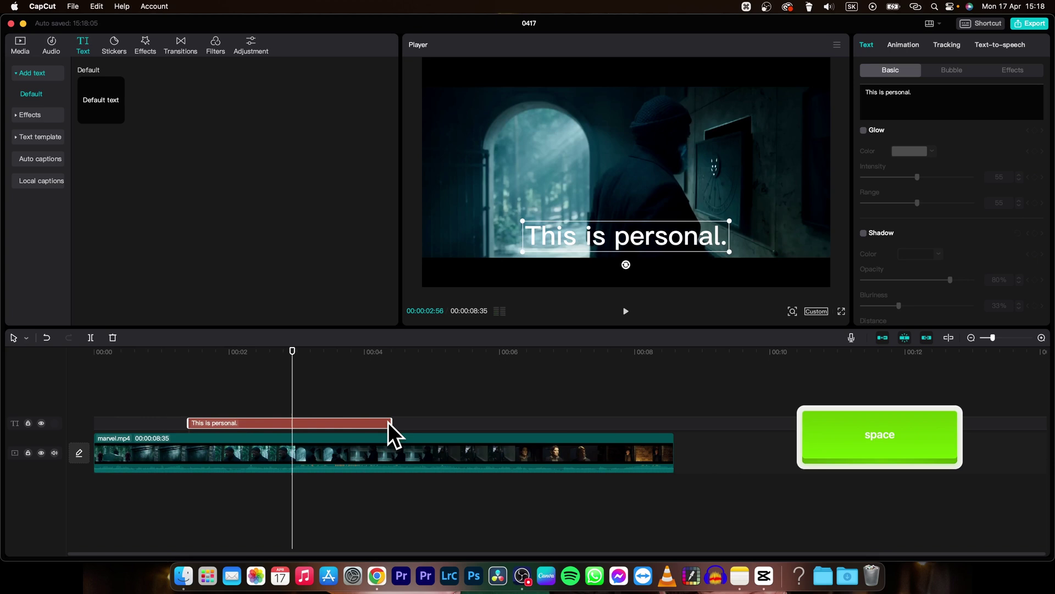
pyautogui.moveTo(390, 423); pyautogui.dragTo(293, 423)
# Step: Reduce the caption's font size from 15 to 10 and nudge it slightly lower, centred
pyautogui.moveTo(292, 373); pyautogui.dragTo(247, 429)
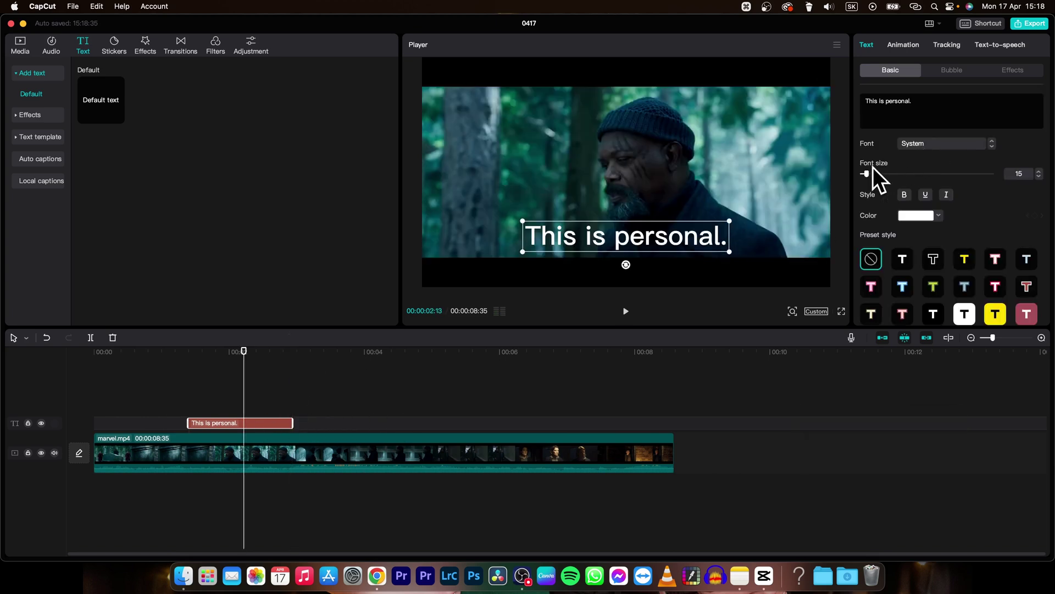
pyautogui.moveTo(866, 173); pyautogui.dragTo(865, 173)
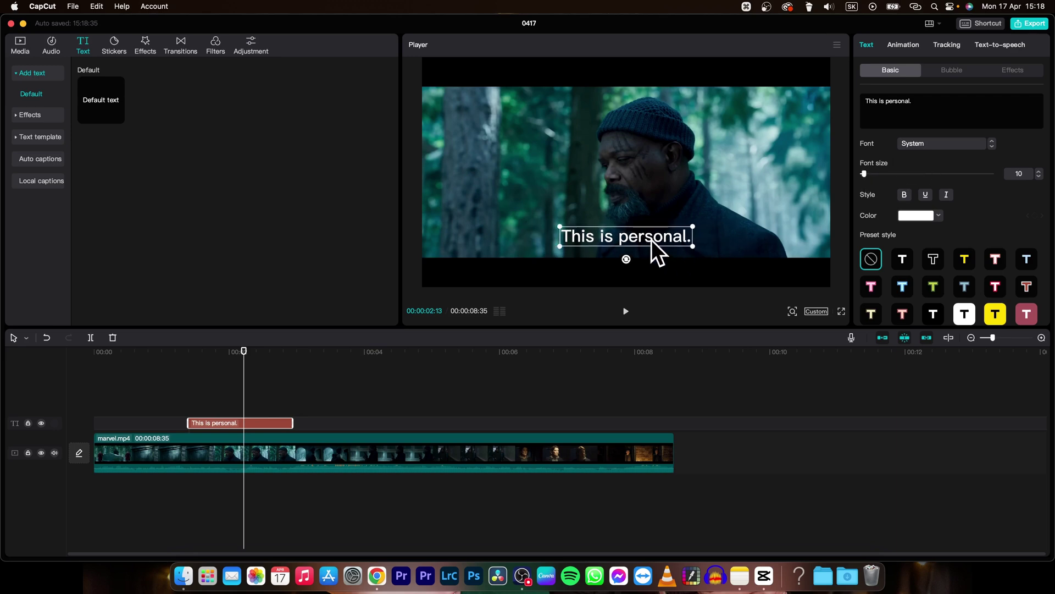
pyautogui.moveTo(652, 240); pyautogui.dragTo(651, 242)
# Step: Play the video from before the caption to check how it looks
pyautogui.click(354, 380)
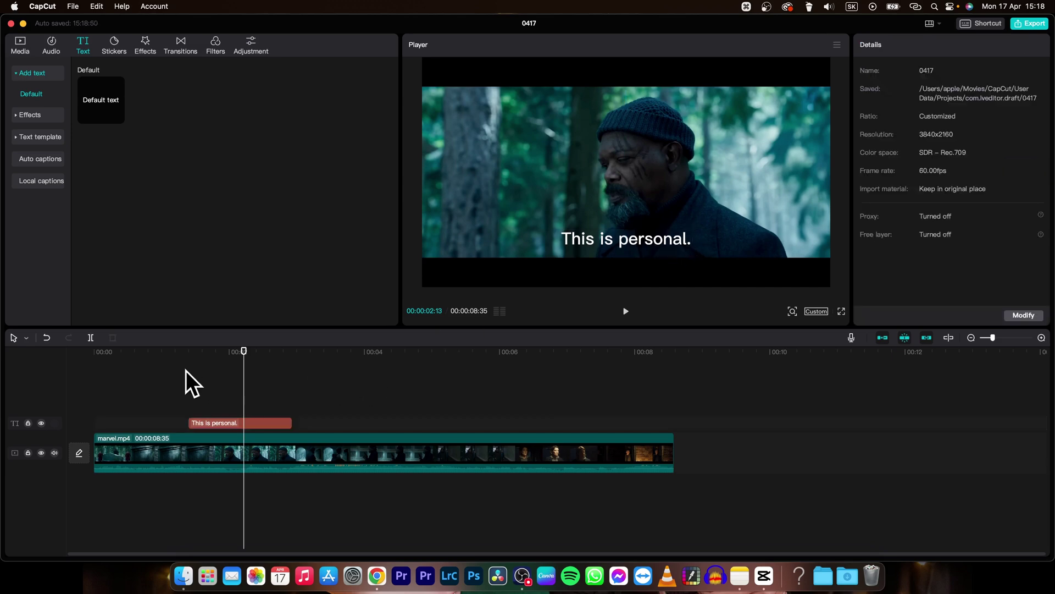
pyautogui.click(170, 368)
pyautogui.press('space')
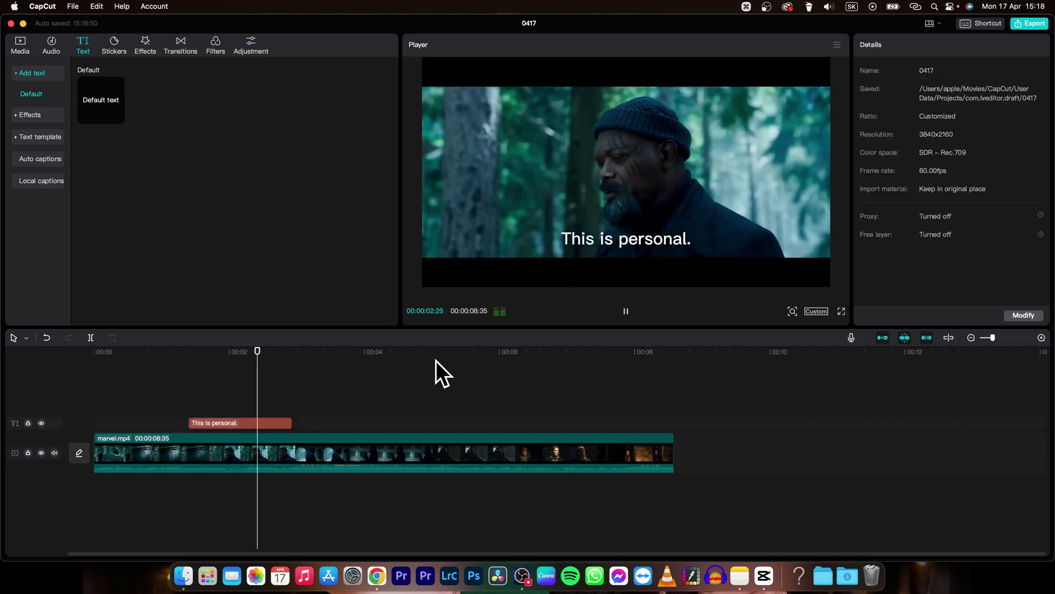
pyautogui.press('space')
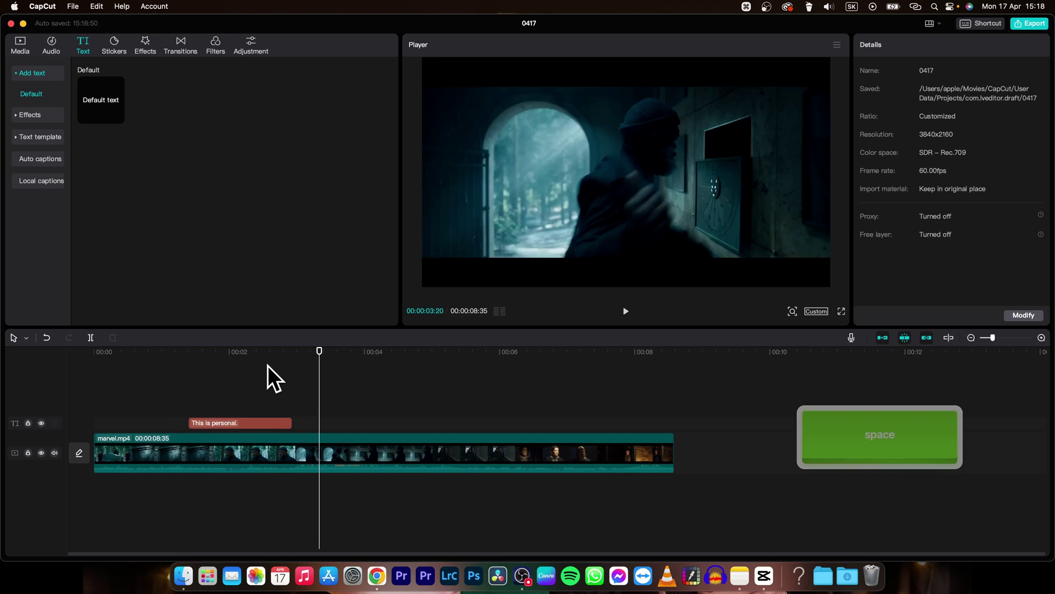
# Step: Change the caption's font to Gotham-Black
pyautogui.click(248, 353)
pyautogui.click(236, 423)
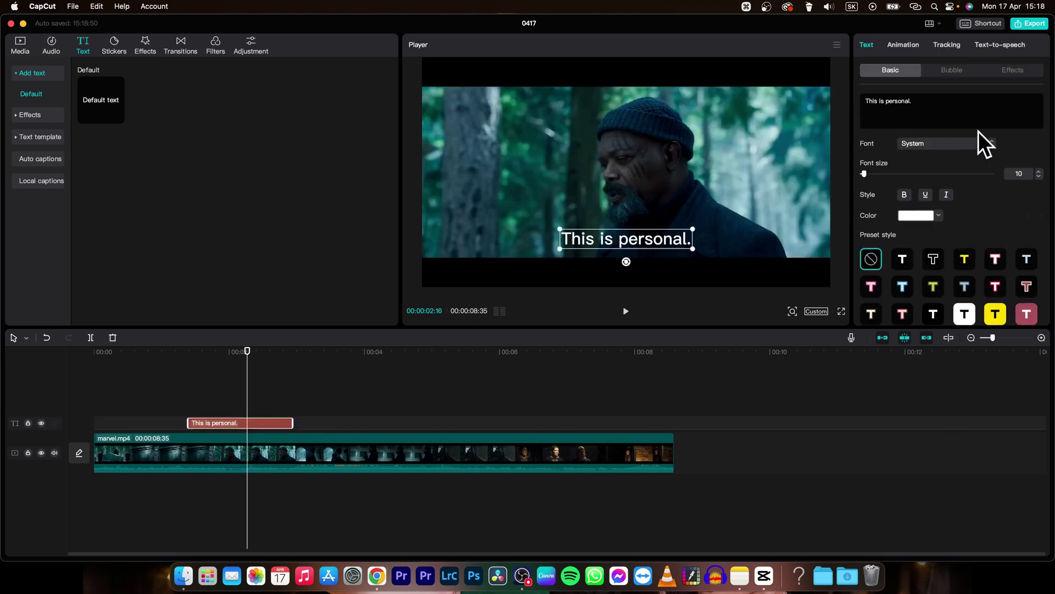
pyautogui.click(993, 147)
pyautogui.click(993, 147)
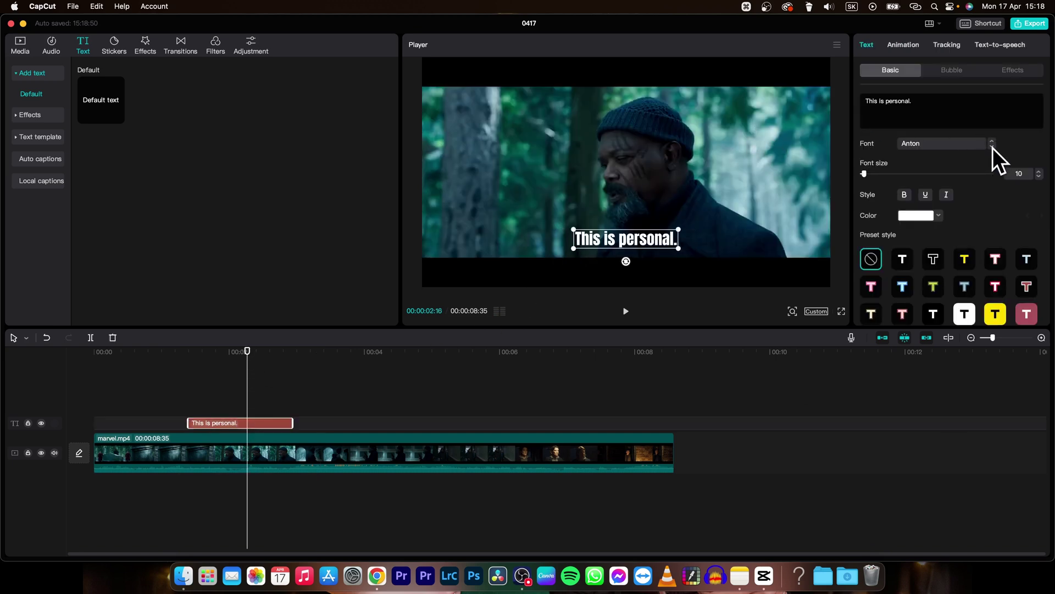
pyautogui.click(992, 147)
pyautogui.click(993, 147)
pyautogui.click(993, 146)
pyautogui.click(993, 146)
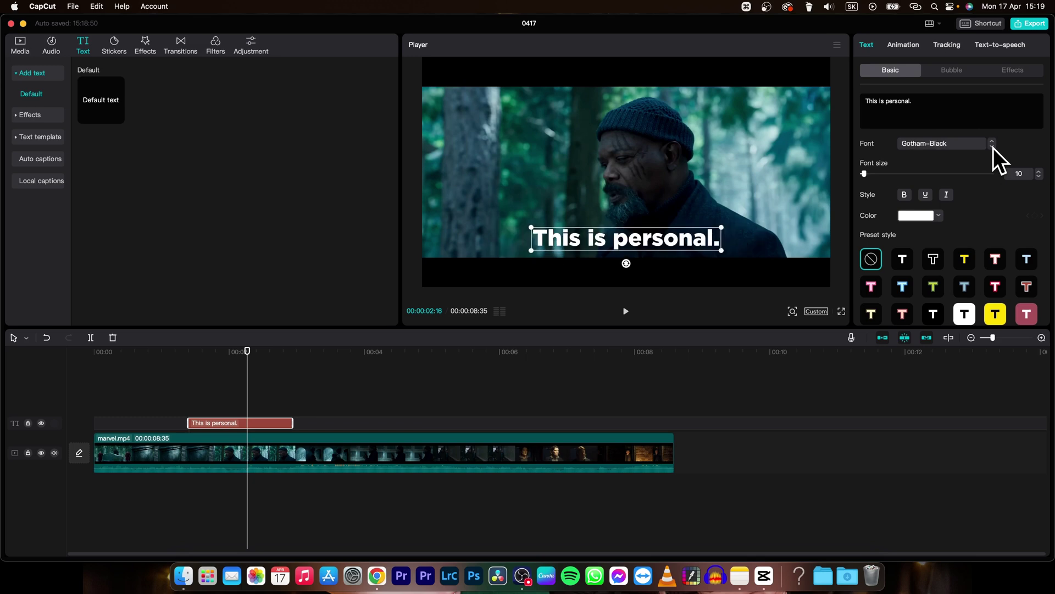
pyautogui.click(992, 146)
pyautogui.click(993, 147)
pyautogui.click(992, 141)
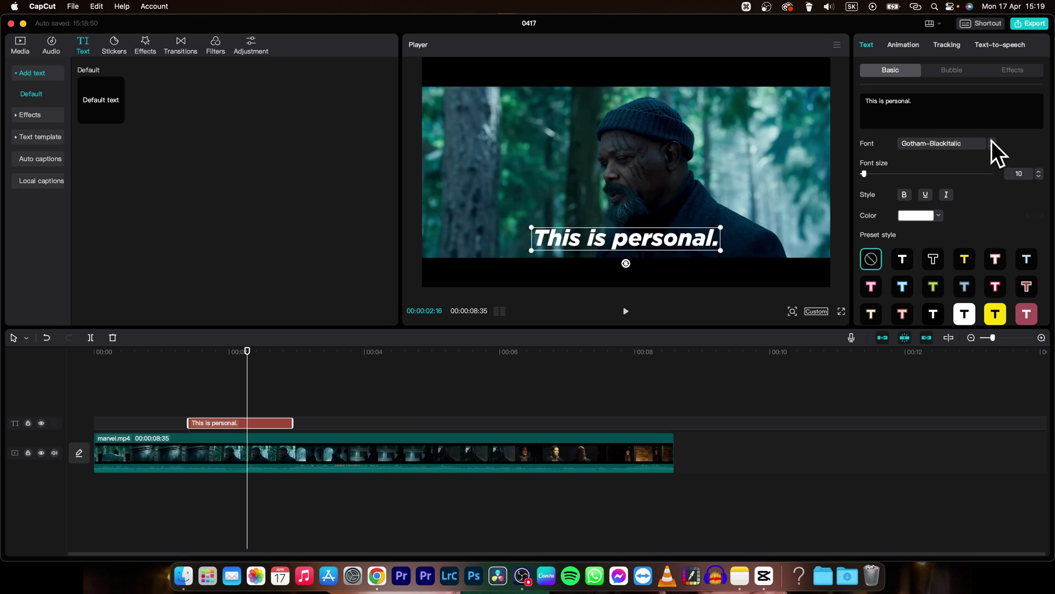
pyautogui.click(992, 141)
# Step: Set the caption to font size 7, italic, and nudge it a little lower, centred
pyautogui.moveTo(866, 174); pyautogui.dragTo(863, 173)
pyautogui.press('super+i')
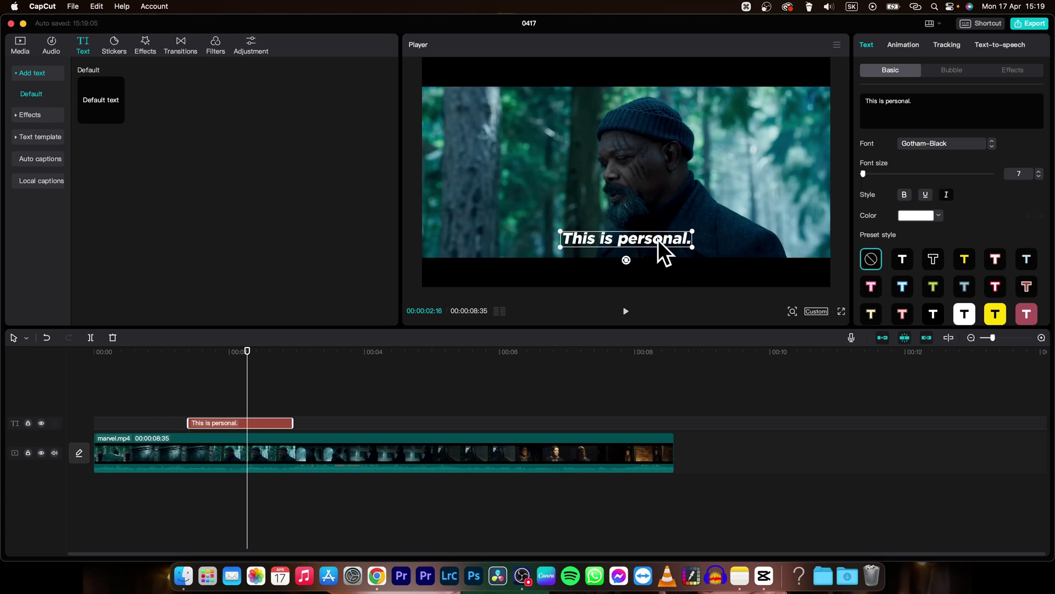
pyautogui.moveTo(658, 240); pyautogui.dragTo(657, 243)
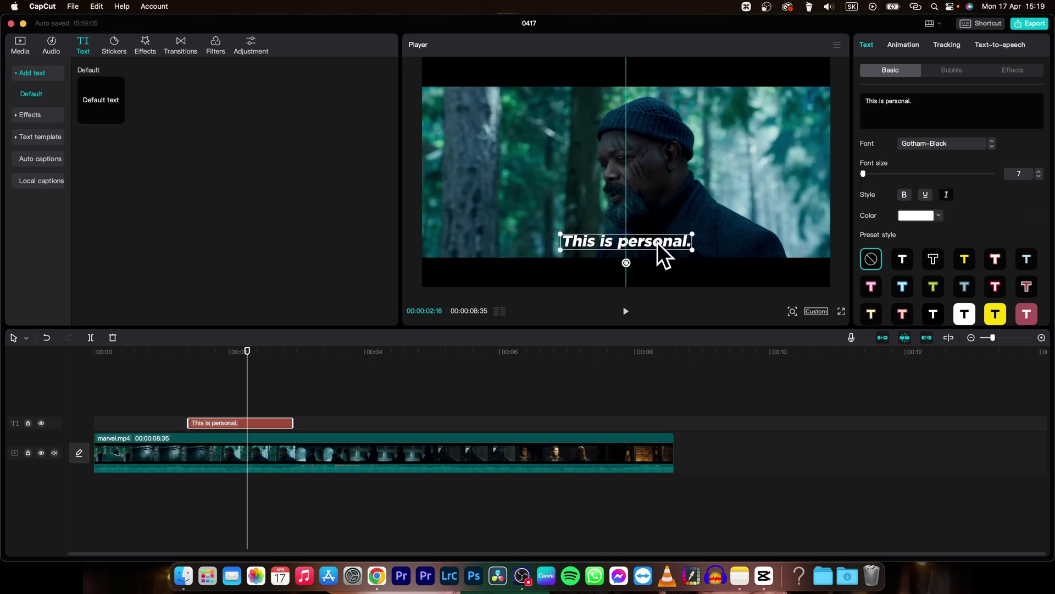
# Step: Play the video from before the caption to preview the styled text
pyautogui.click(480, 383)
pyautogui.click(192, 352)
pyautogui.press('space')
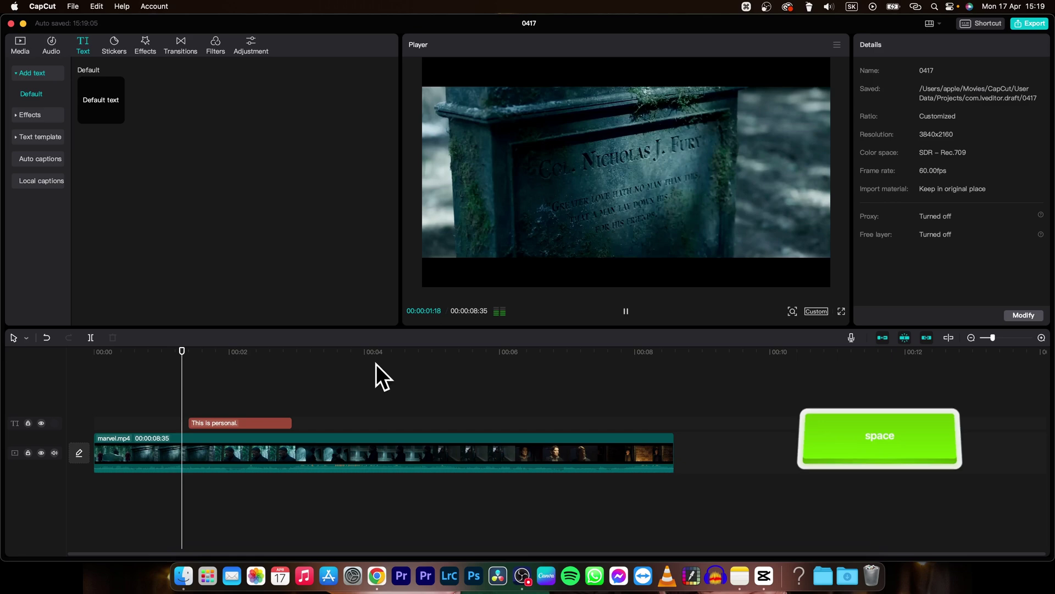
pyautogui.press('space')
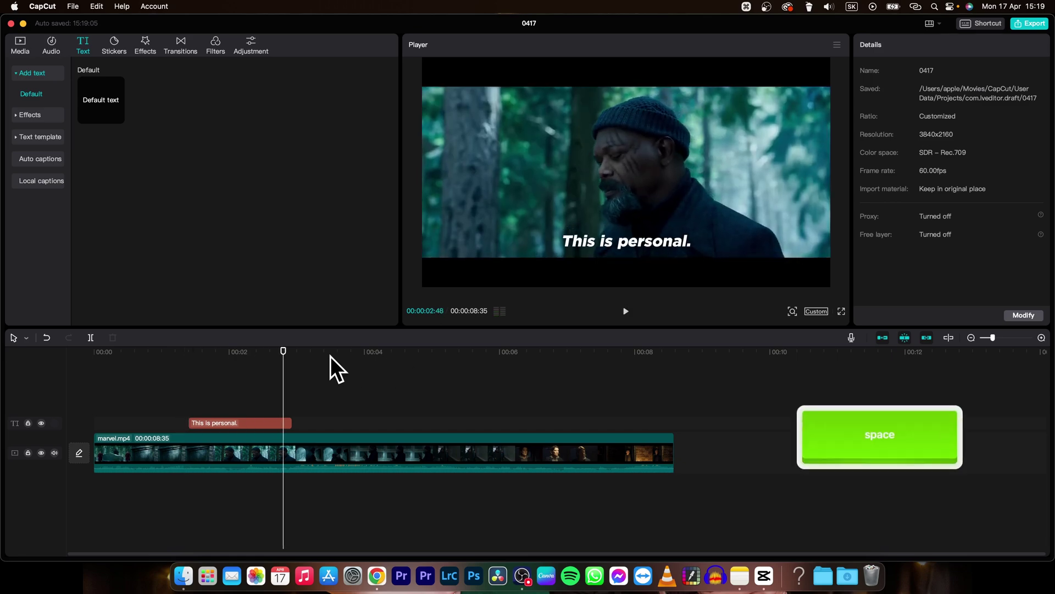
# Step: Add the 'hey,welcome to my channel' text template to the timeline after the caption
pyautogui.click(17, 137)
pyautogui.scroll(-5, 209, 126)
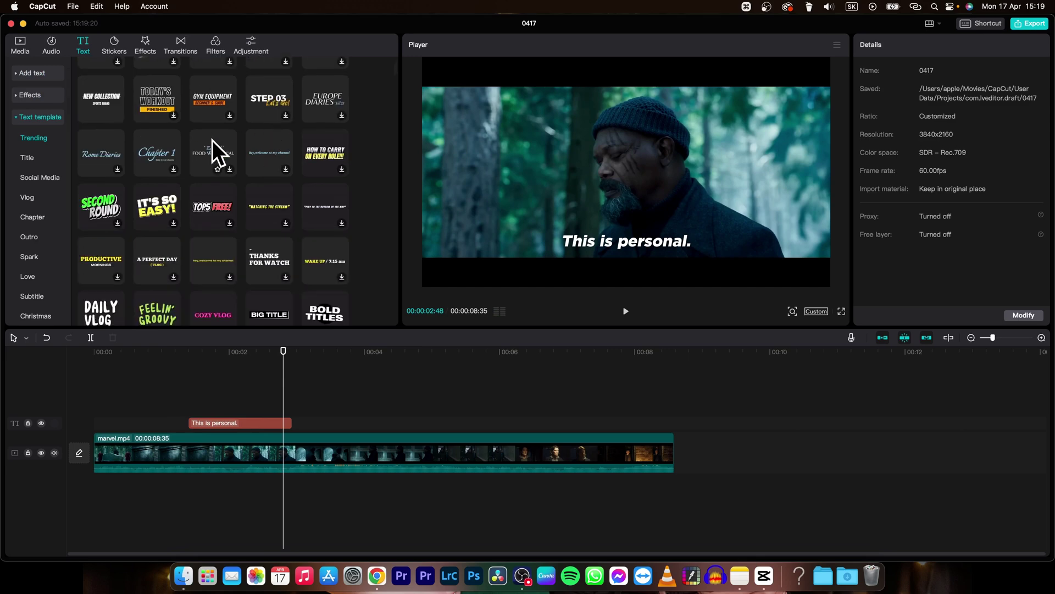
pyautogui.scroll(-7, 236, 154)
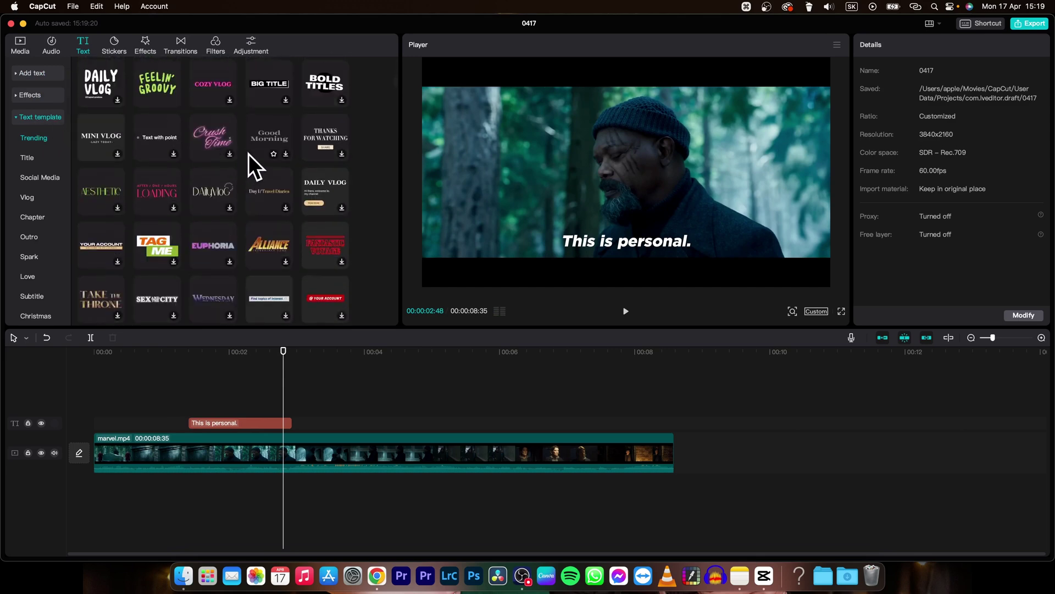
pyautogui.scroll(-10, 248, 155)
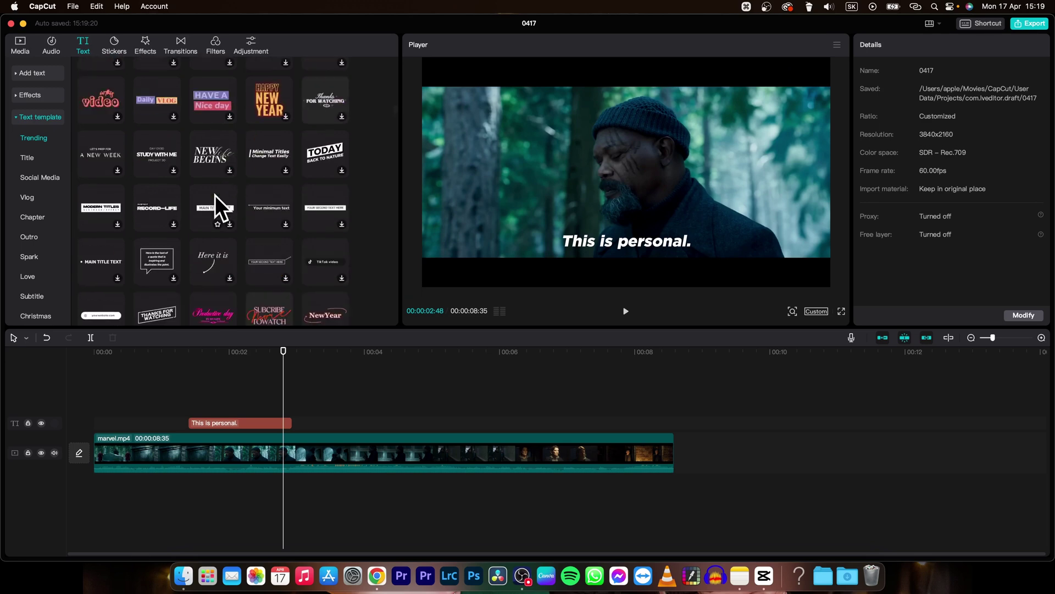
pyautogui.scroll(10, 237, 203)
pyautogui.scroll(4, 253, 198)
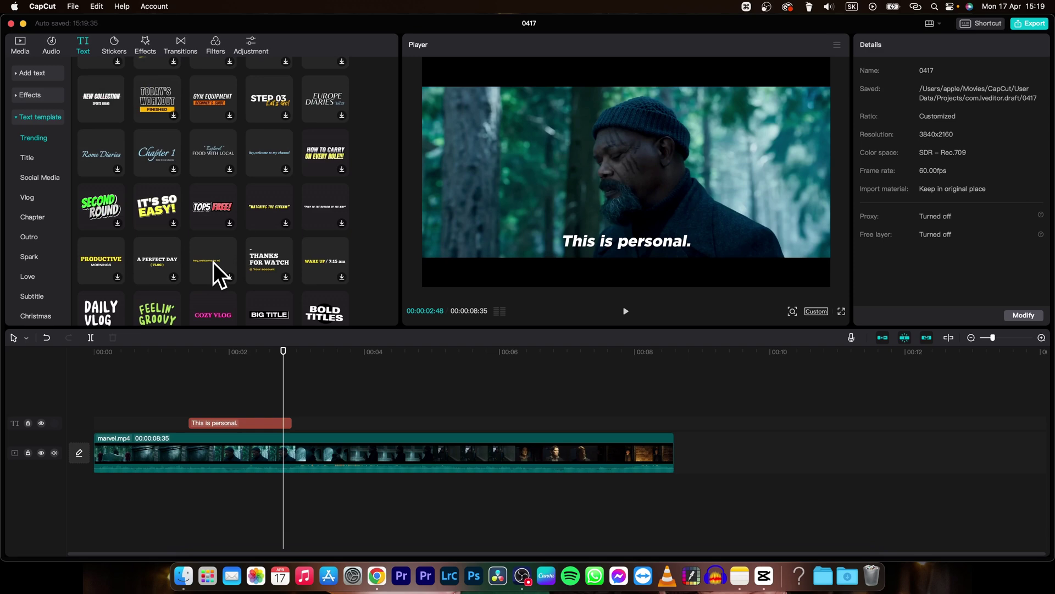
pyautogui.moveTo(213, 263); pyautogui.dragTo(351, 428)
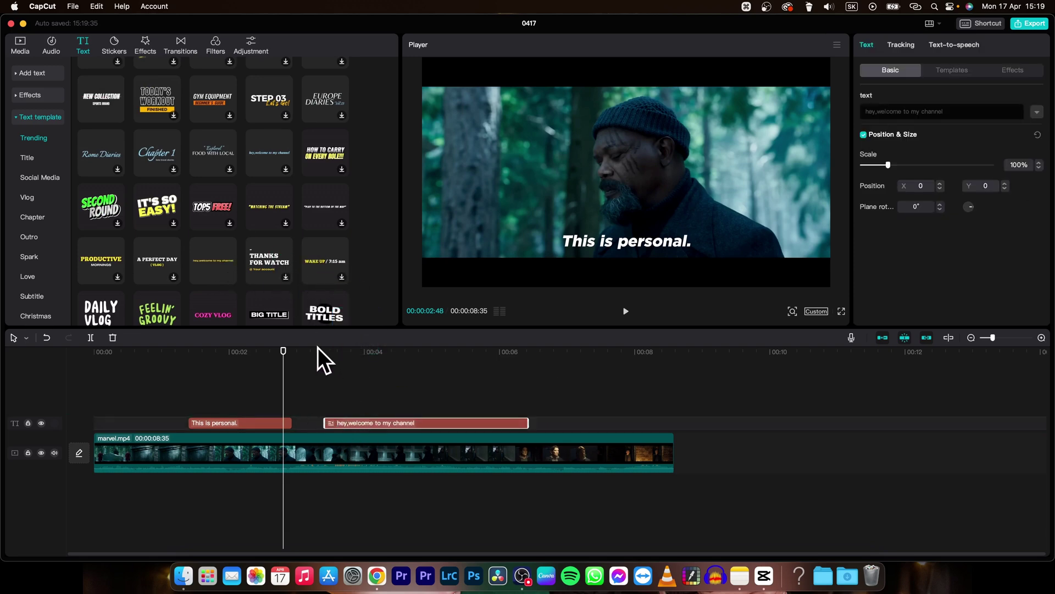
# Step: Preview the template's typing animation and delete the original 'This is personal.' caption clip
pyautogui.press('space')
pyautogui.press('space')
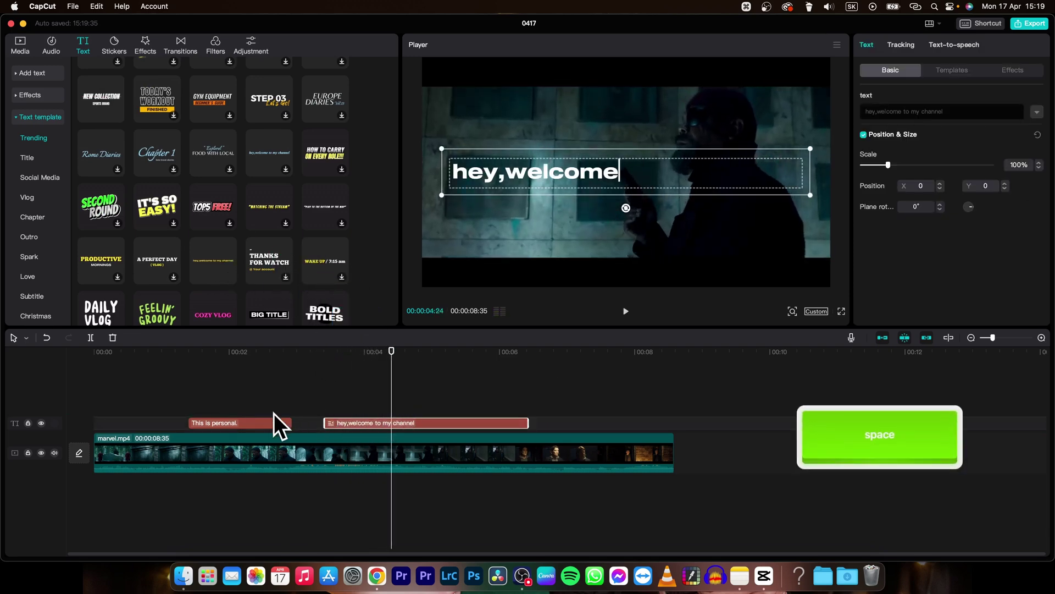
pyautogui.click(274, 421)
pyautogui.press('Delete')
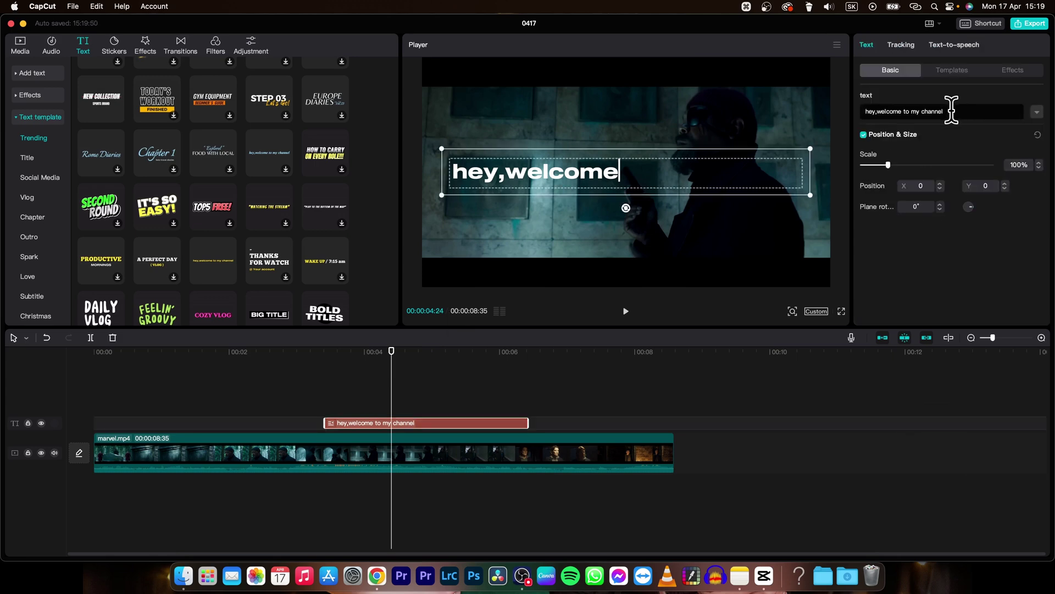
# Step: Replace the template's placeholder text with 'This is personal'
pyautogui.moveTo(984, 110); pyautogui.dragTo(863, 113)
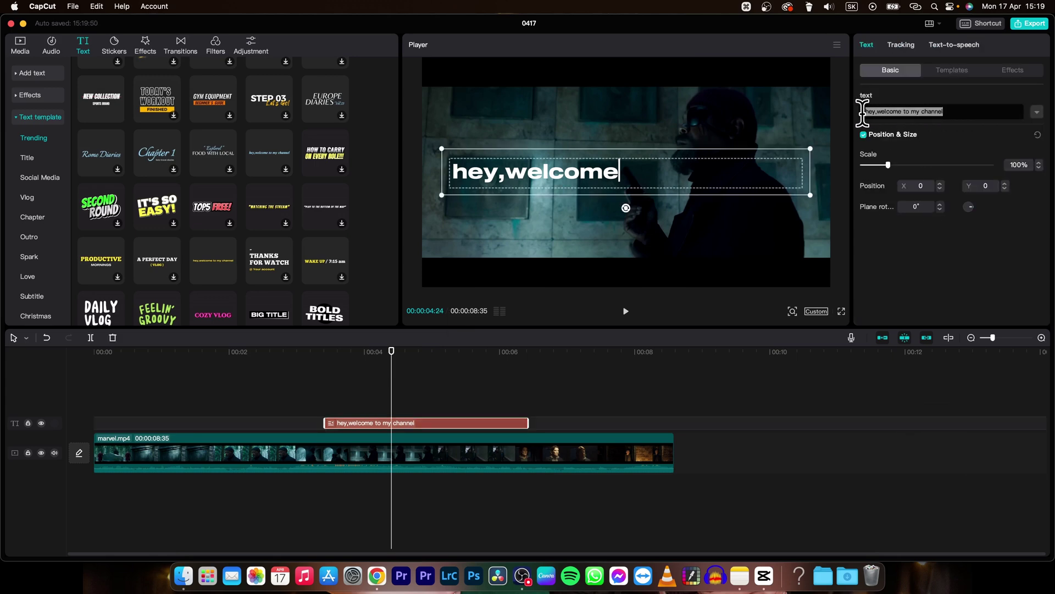
pyautogui.write('This is ')
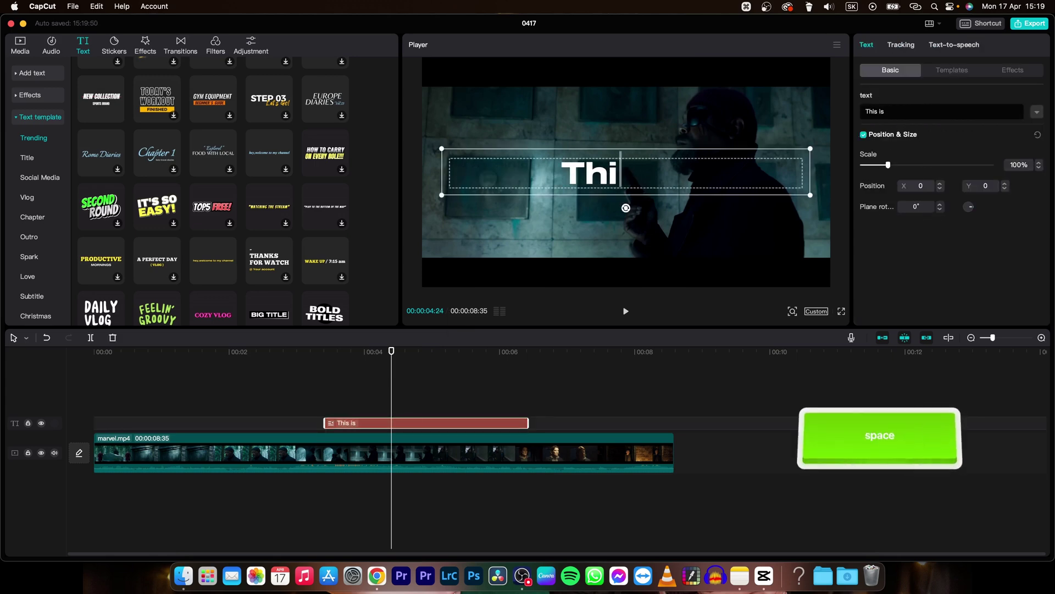
pyautogui.write('personal.')
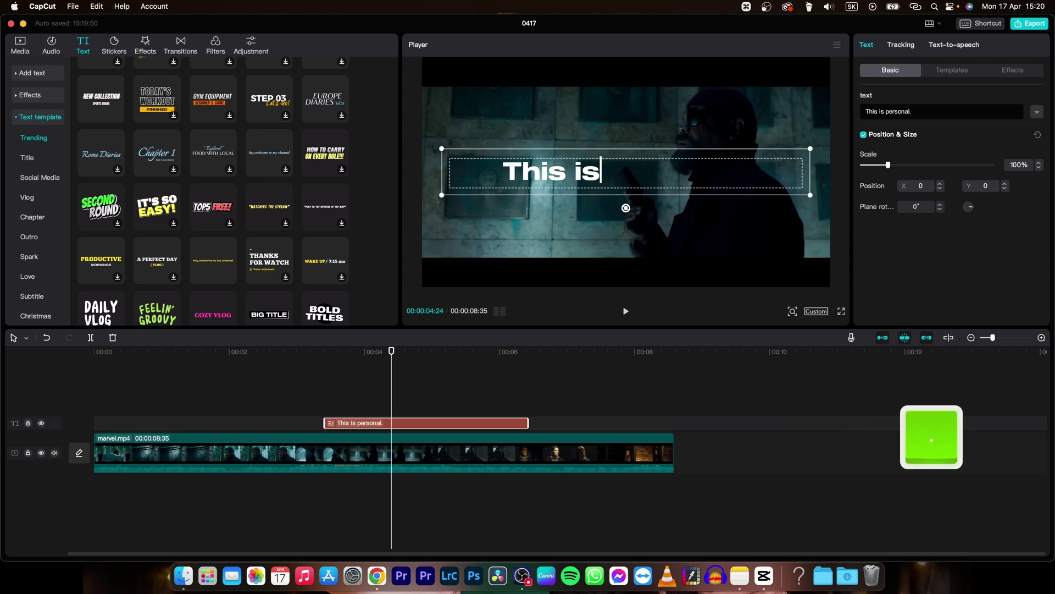
pyautogui.click(446, 372)
# Step: Play the video from the start to preview the new typing caption
pyautogui.moveTo(308, 369); pyautogui.dragTo(142, 377)
pyautogui.press('space')
pyautogui.press('super+z')
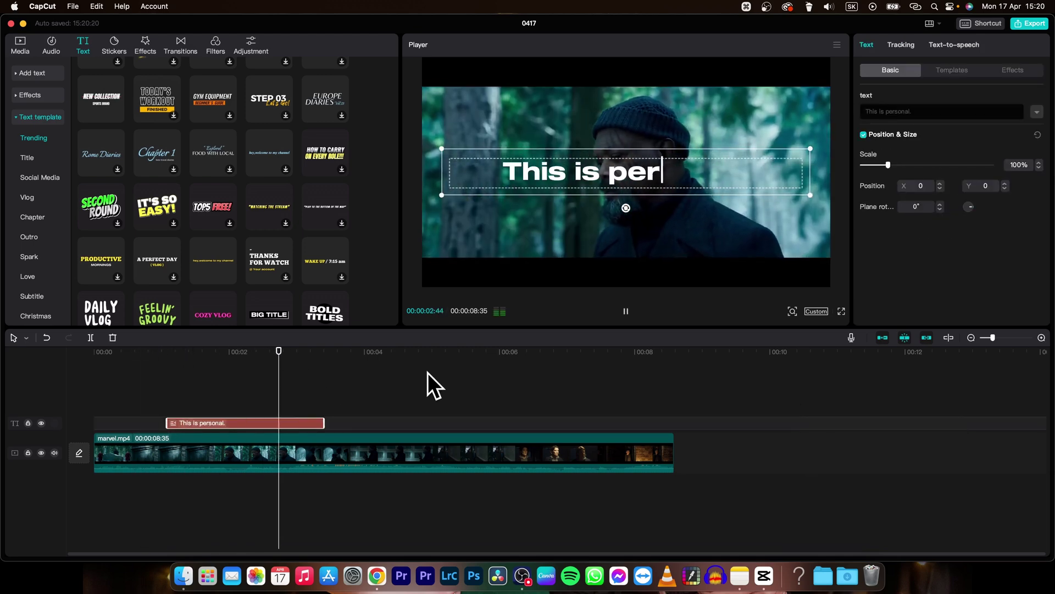
pyautogui.press('space')
pyautogui.click(304, 382)
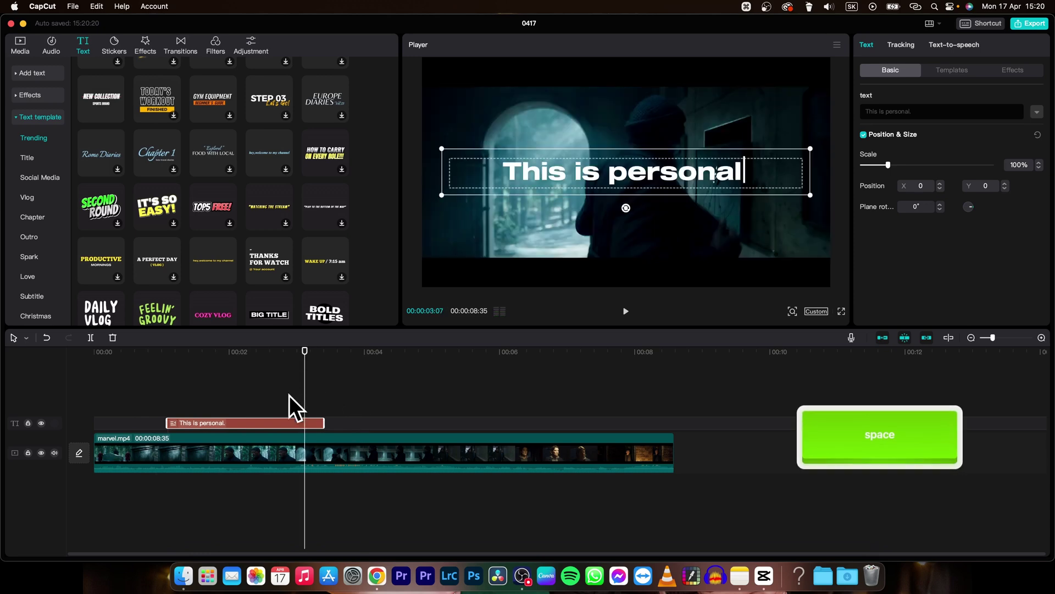
# Step: Move the typing caption toward the bottom of the frame and scale it to 62%
pyautogui.moveTo(578, 176); pyautogui.dragTo(581, 225)
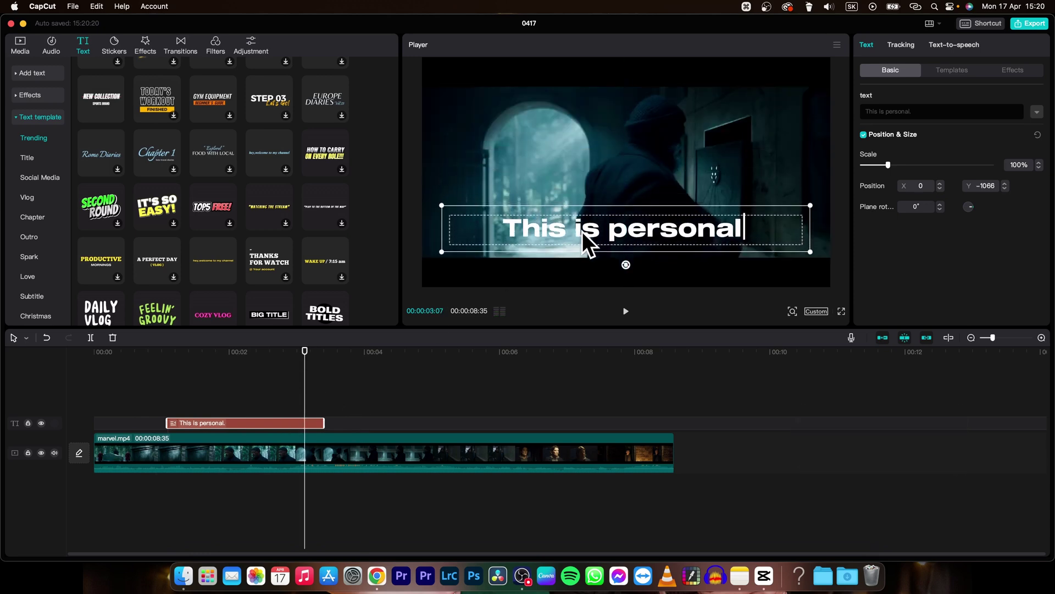
pyautogui.moveTo(886, 164); pyautogui.dragTo(878, 165)
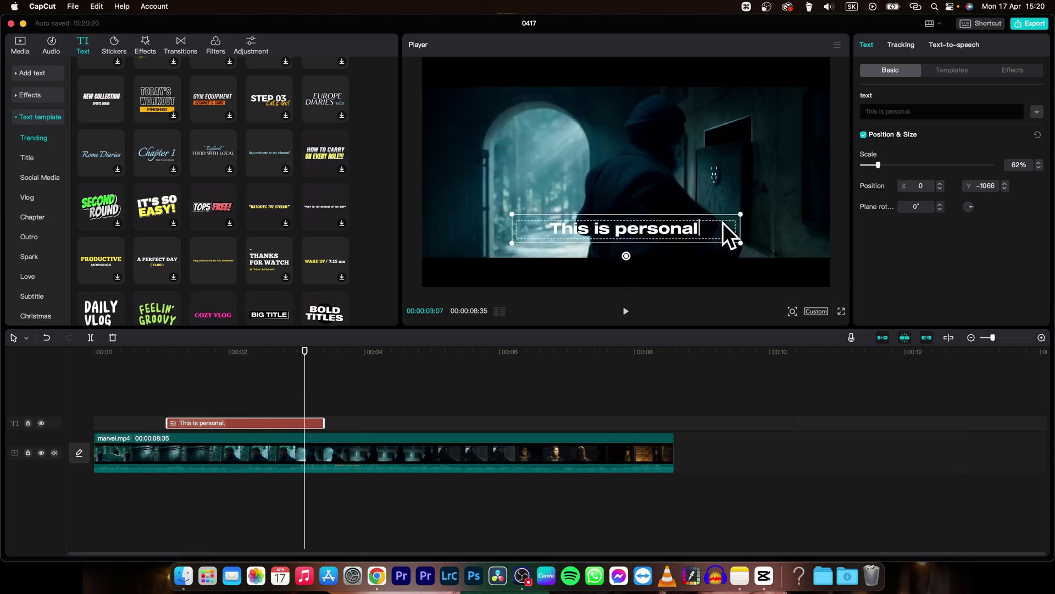
pyautogui.click(660, 273)
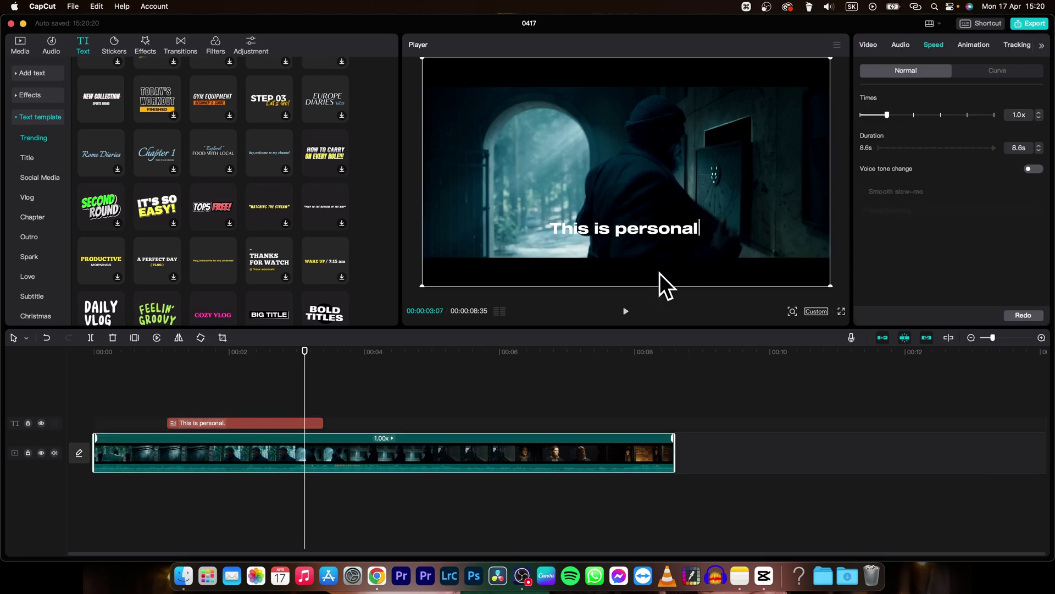
# Step: Shift the typing caption clip earlier, to start near one second, and play to check timing
pyautogui.click(214, 423)
pyautogui.moveTo(233, 422); pyautogui.dragTo(222, 424)
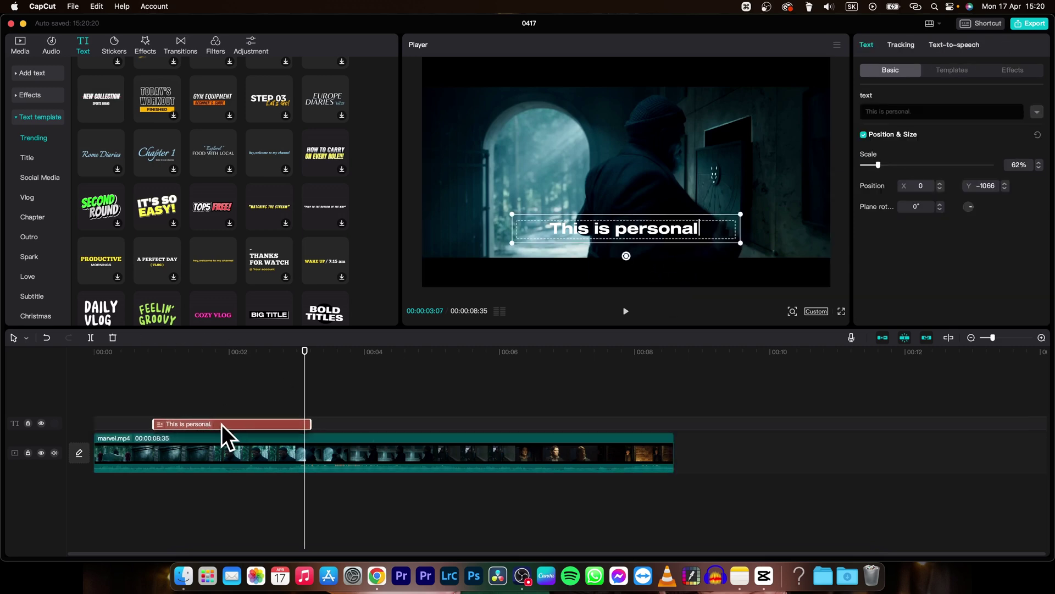
pyautogui.click(147, 353)
pyautogui.press('space')
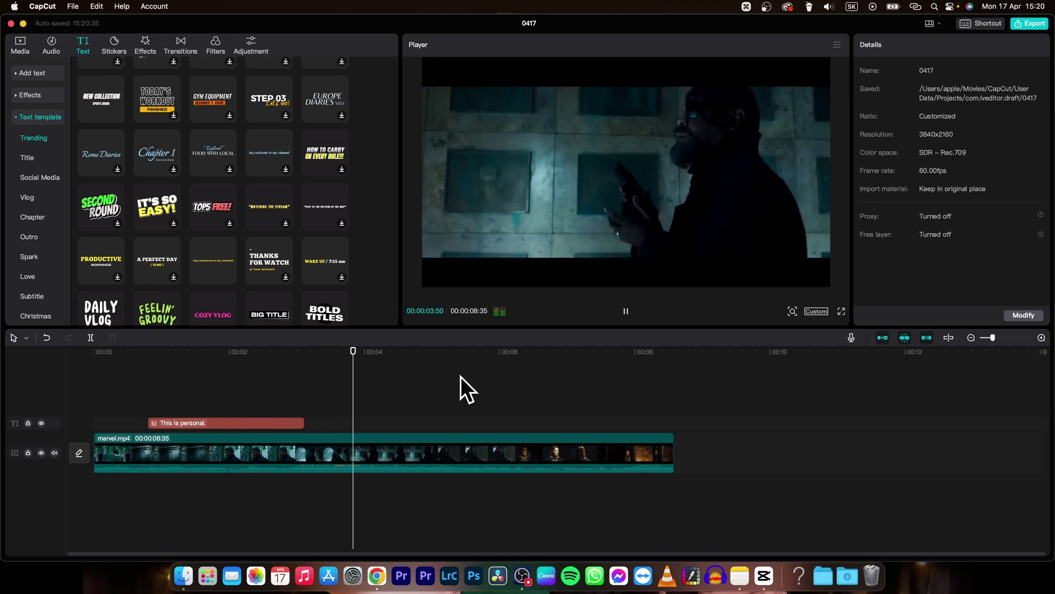
pyautogui.press('space')
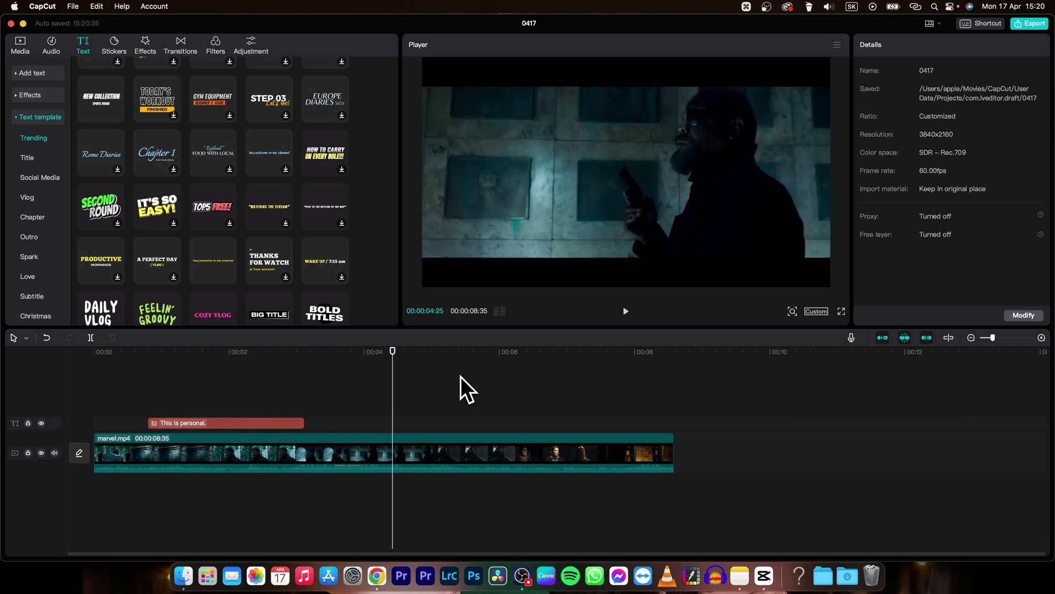